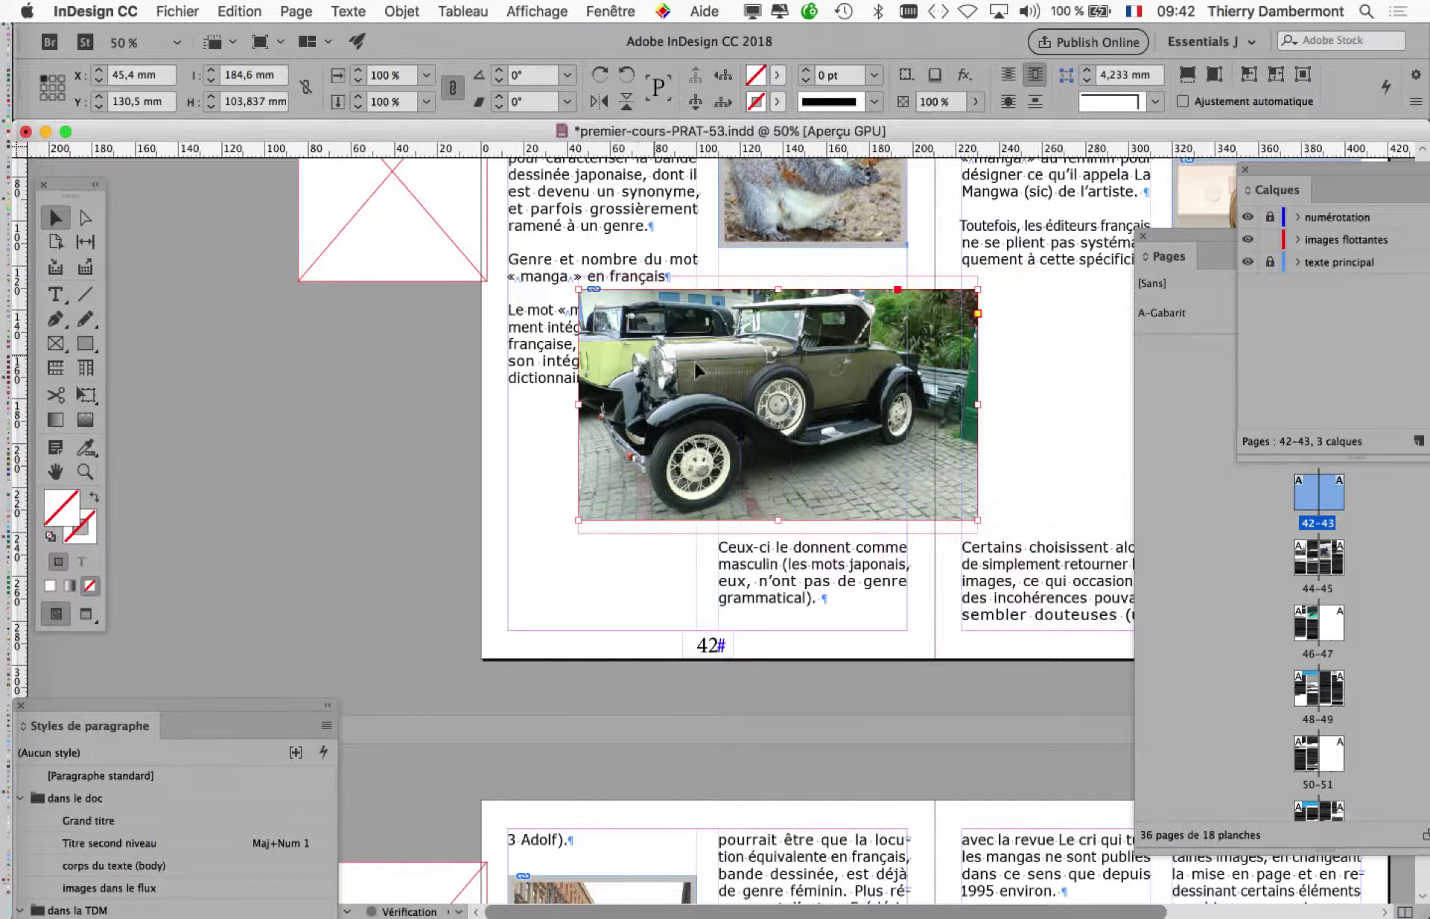
- Select the frame of the large squirrel image on page 40
scroll(743, 474, up, 5)
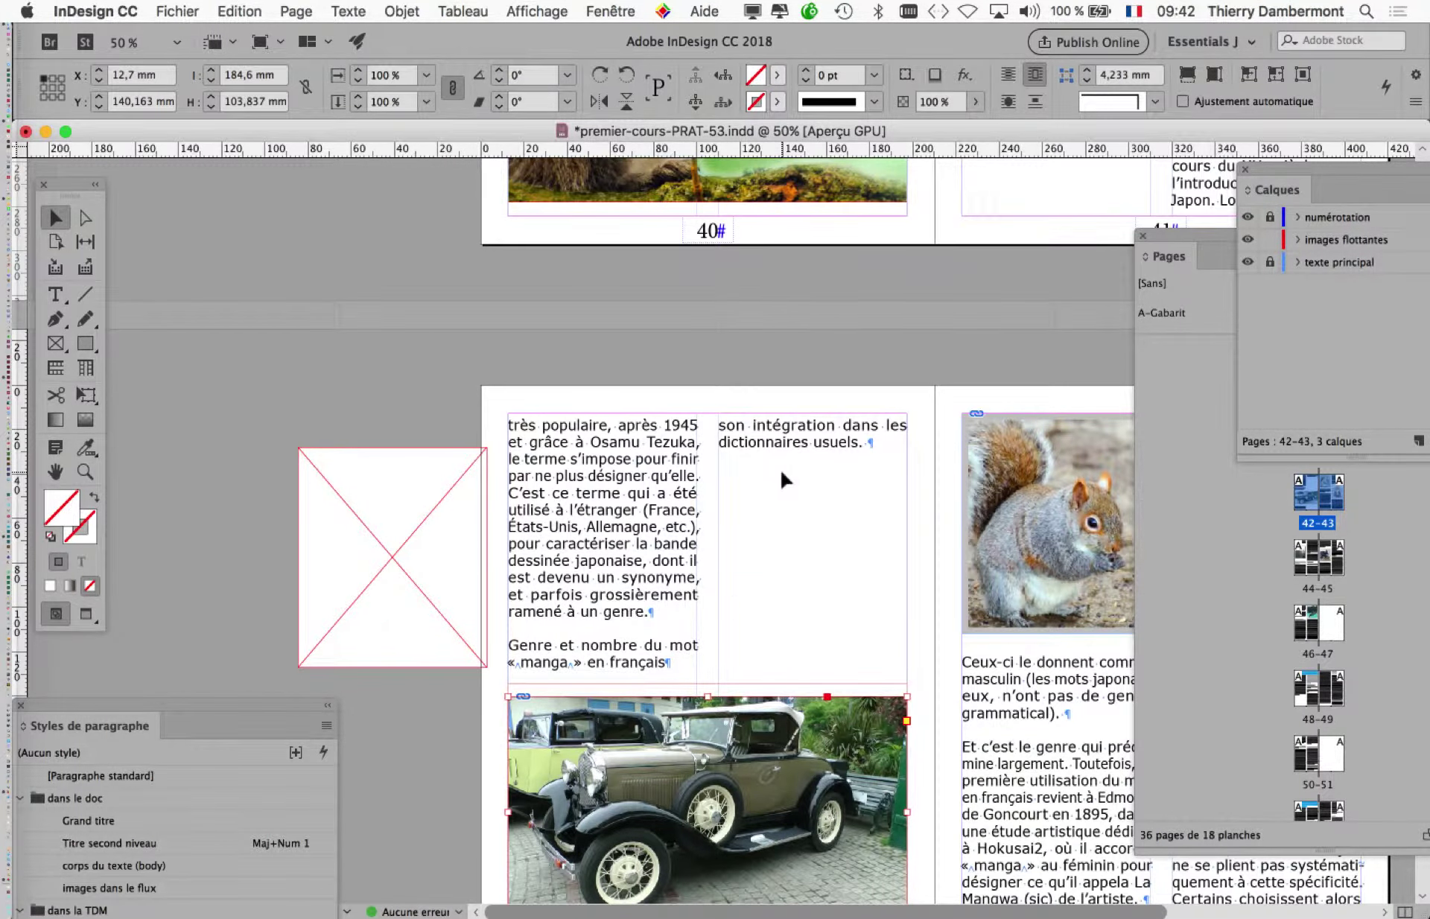
scroll(779, 467, up, 6)
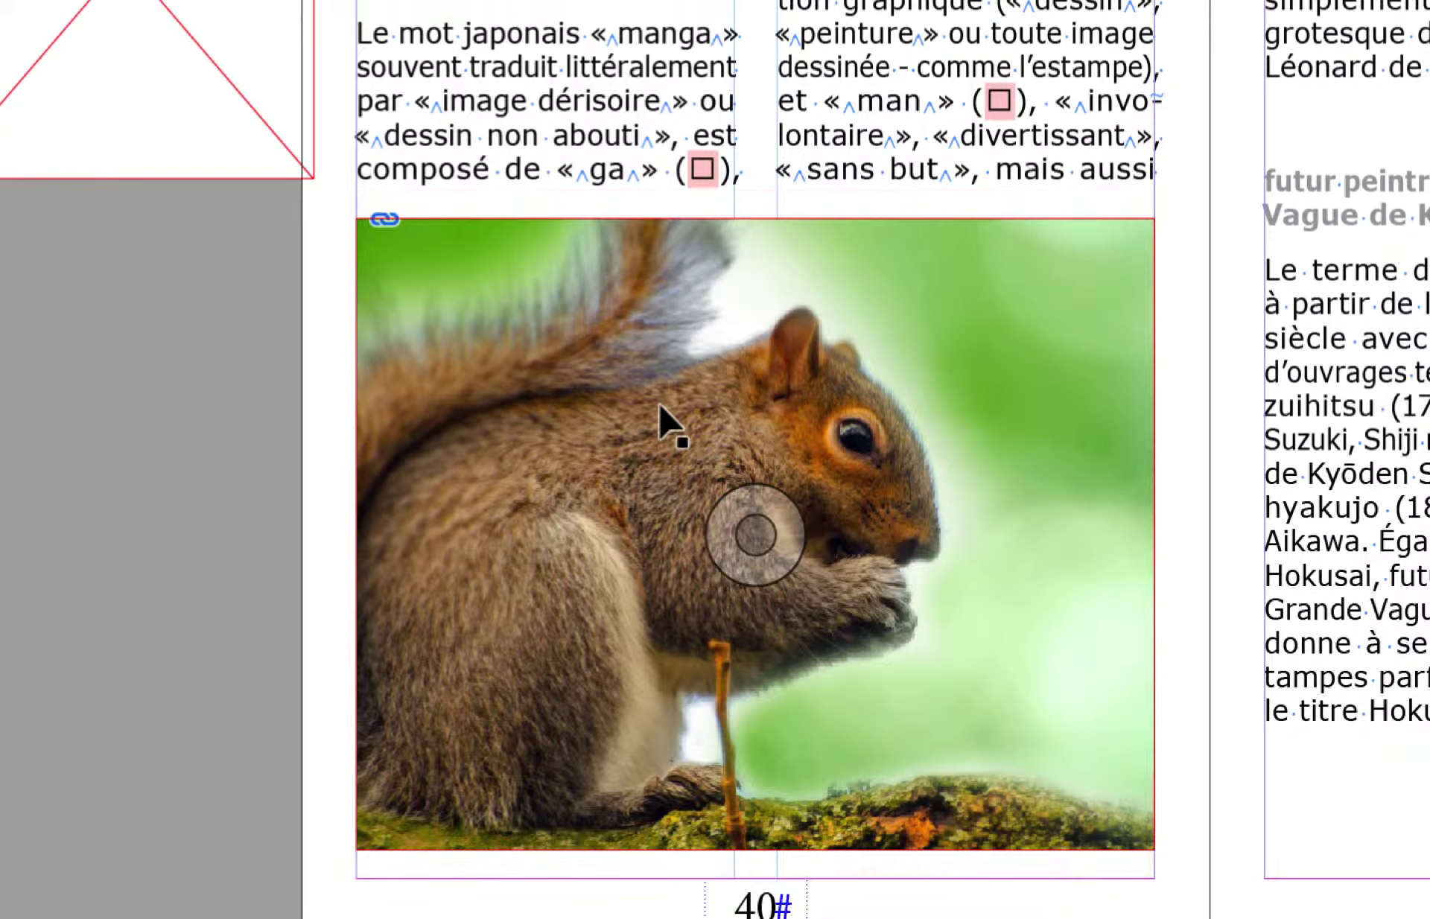
click(659, 402)
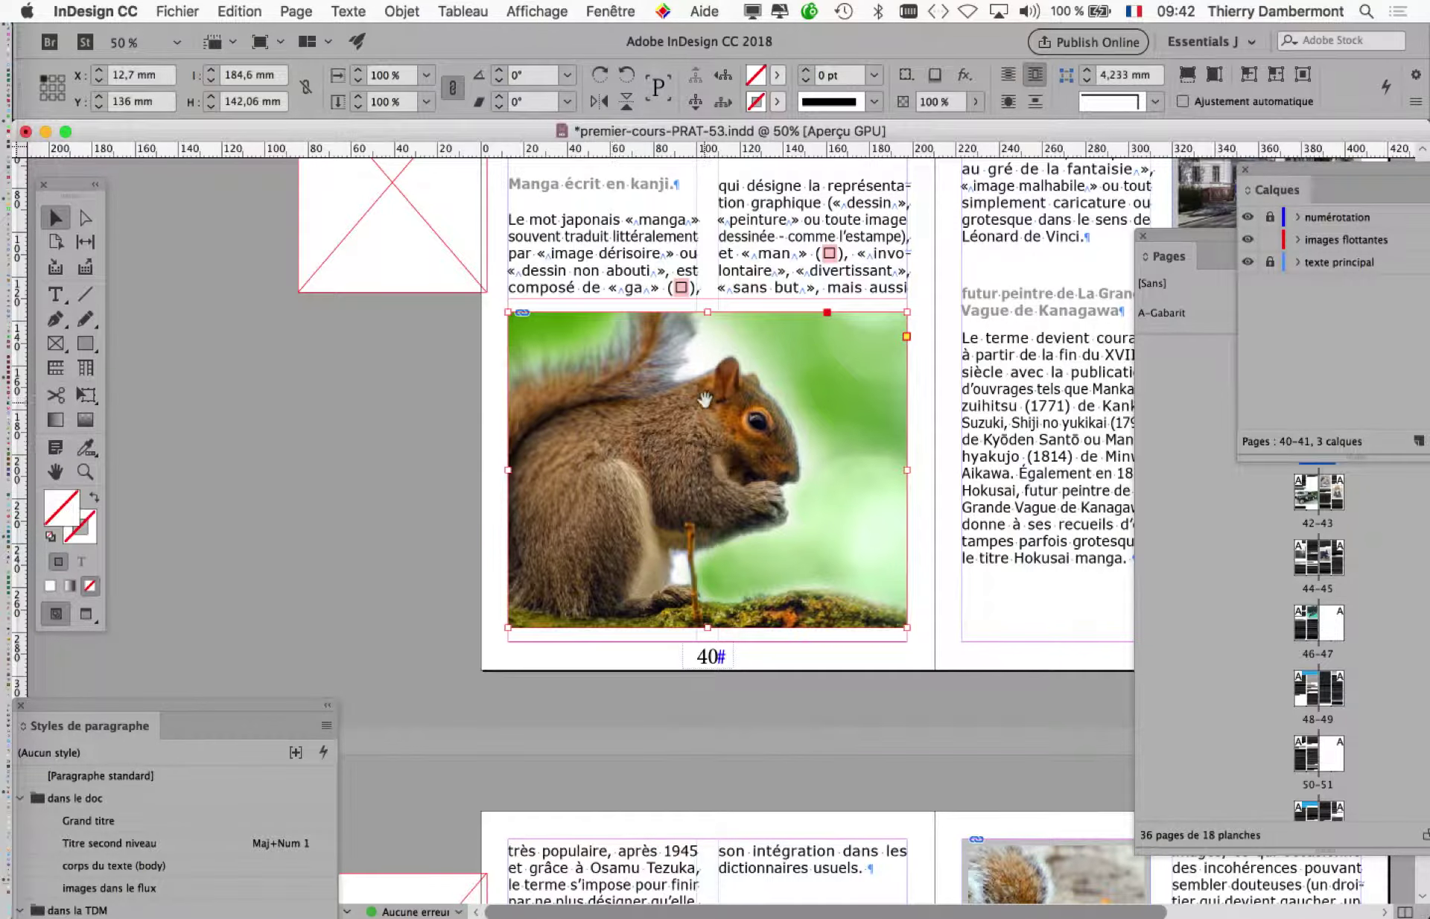
drag(705, 400, 409, 384)
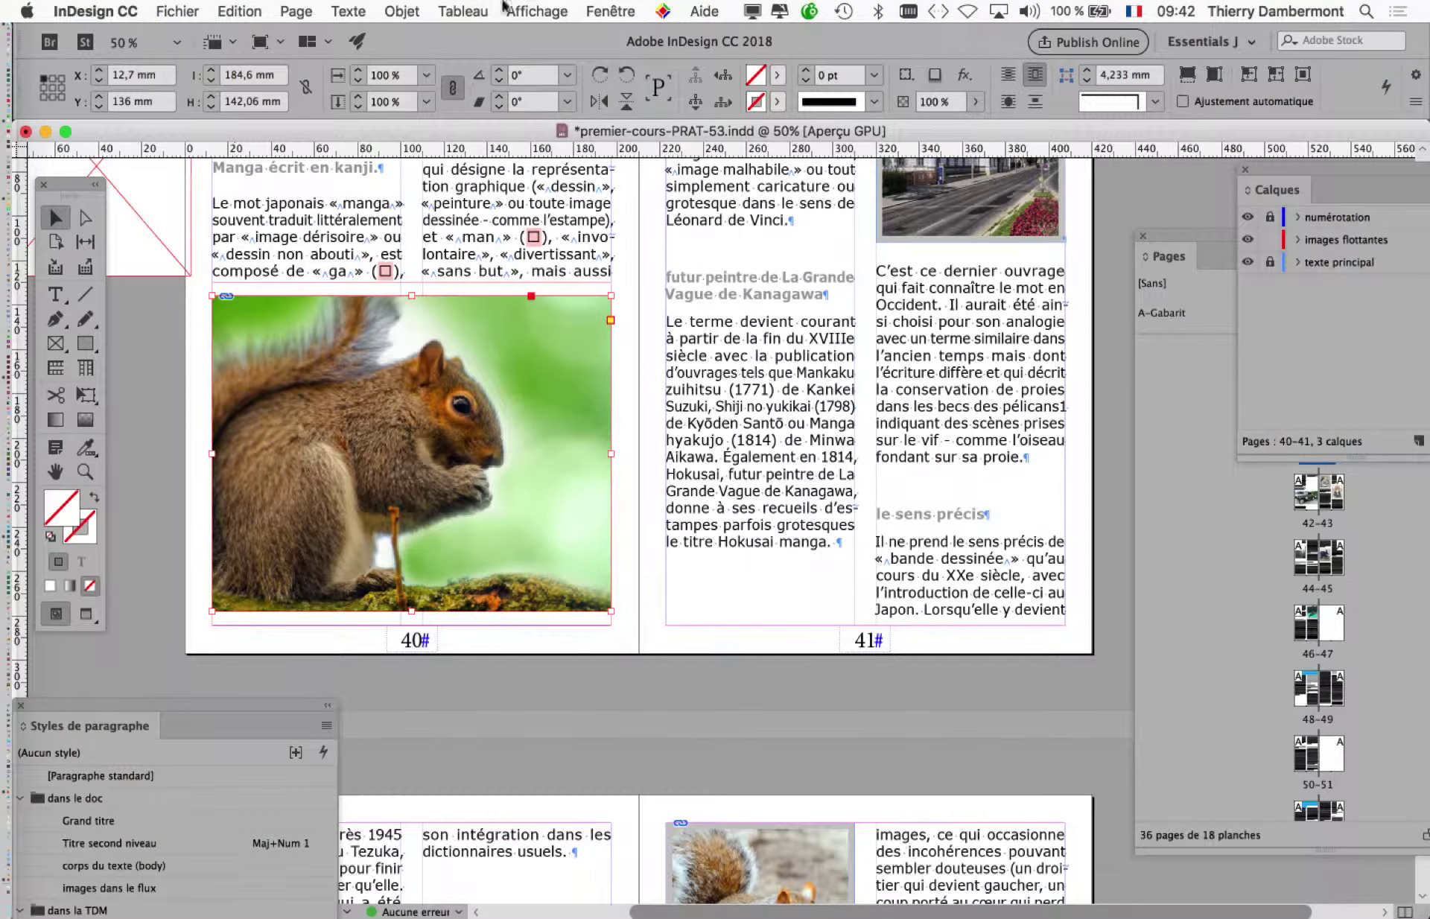
- Show the object styles (Styles d'objet) and place their panel clear of the squirrel image
click(616, 11)
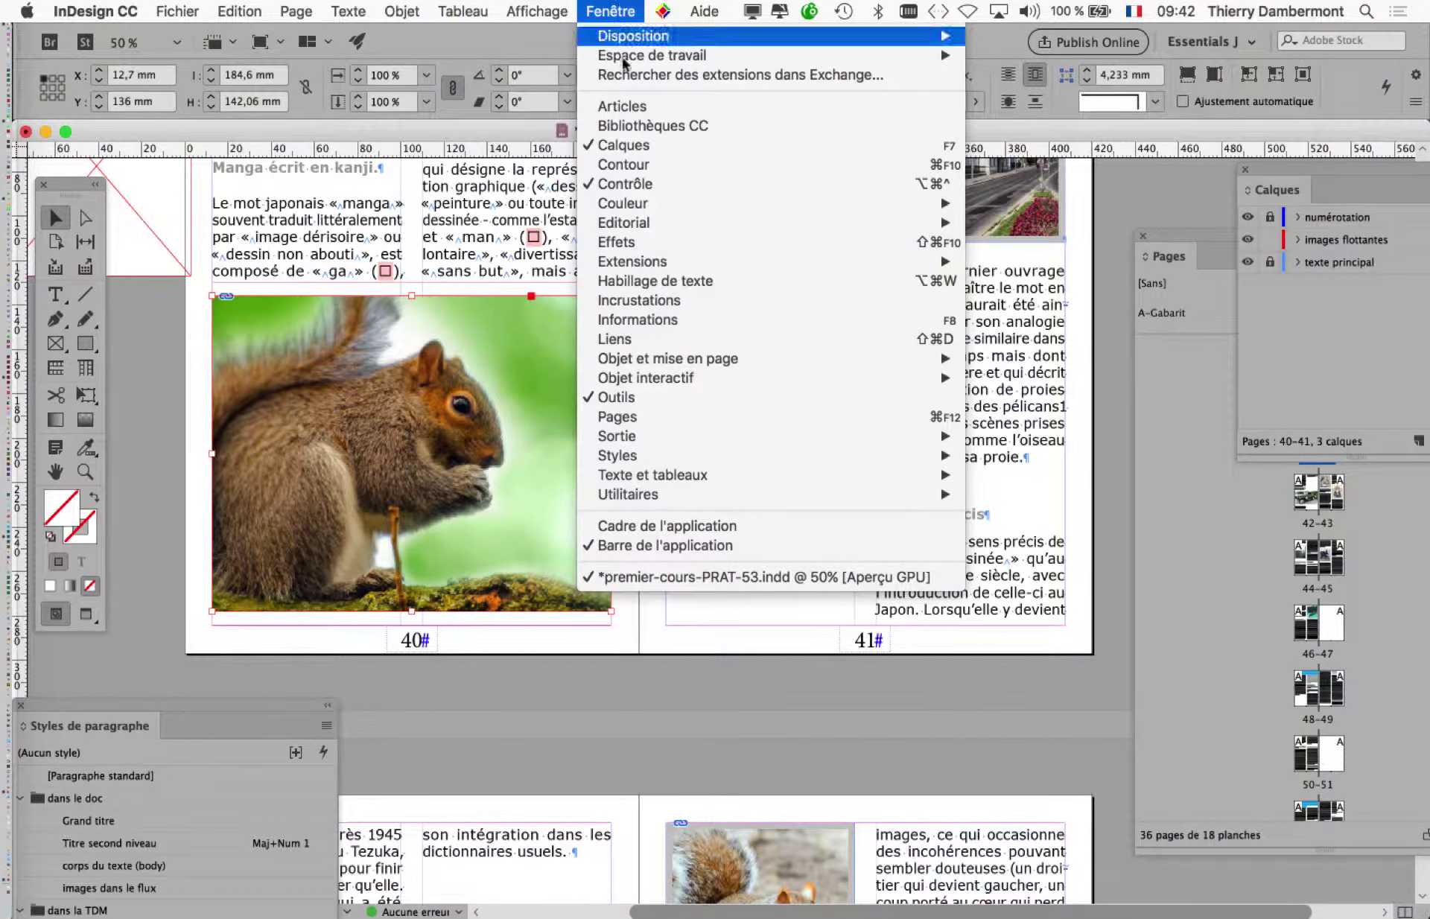
mouse_move(915, 458)
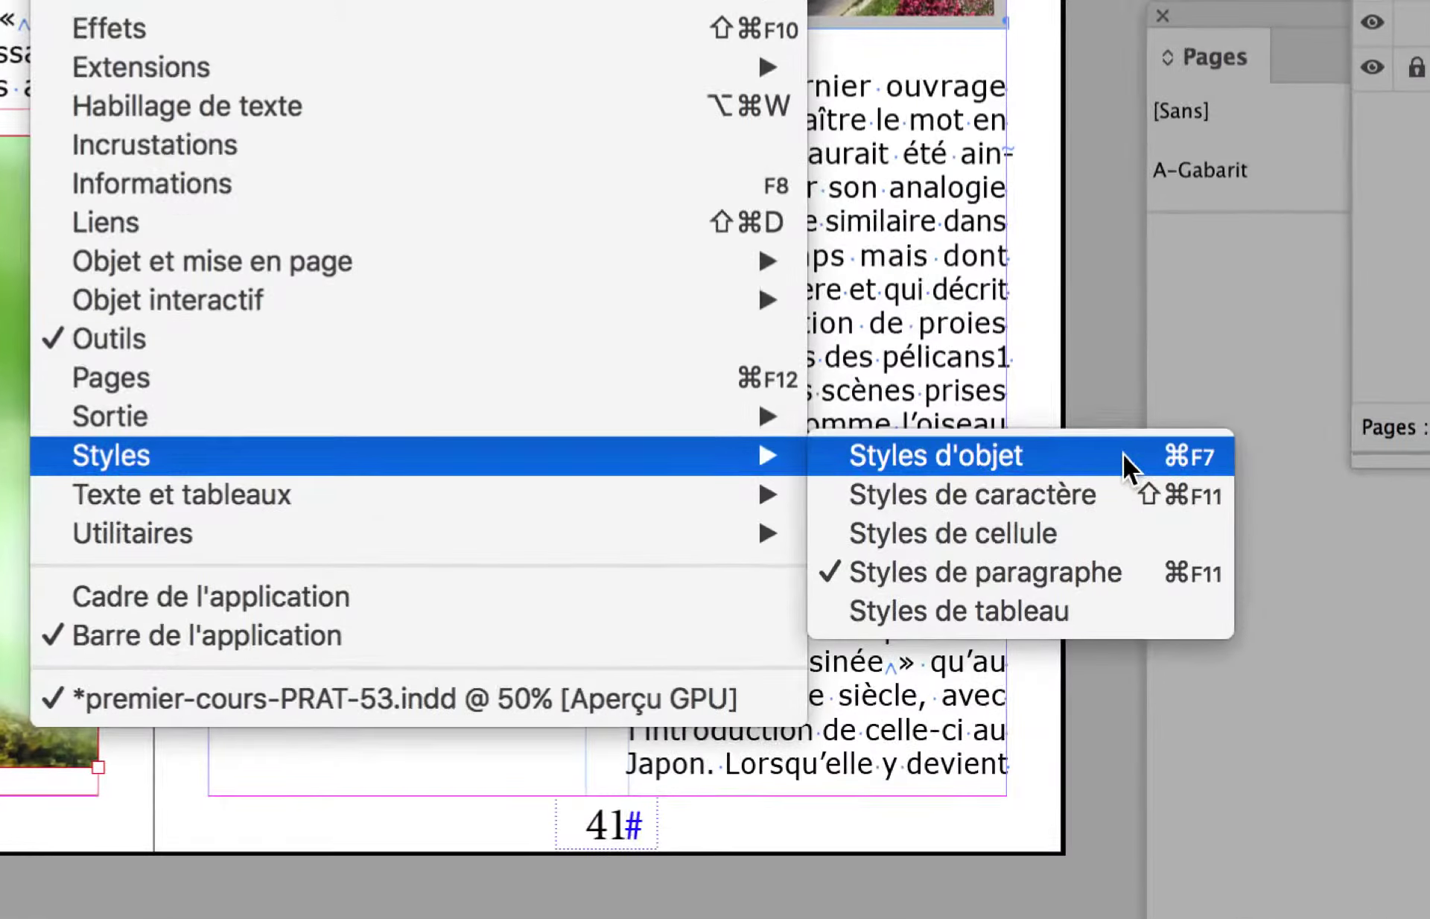
click(1123, 457)
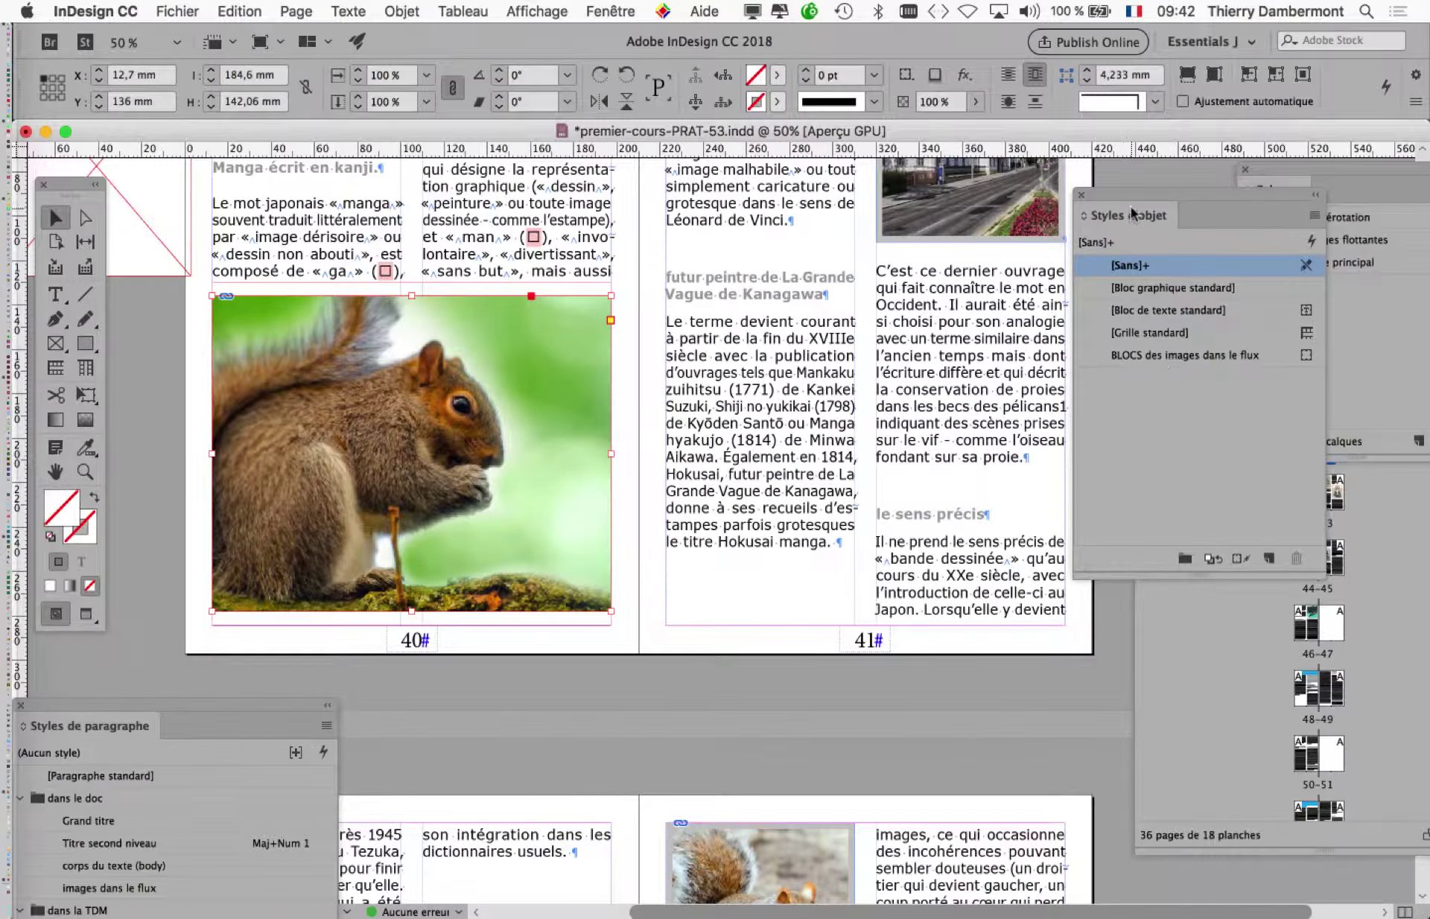
drag(1130, 191, 763, 246)
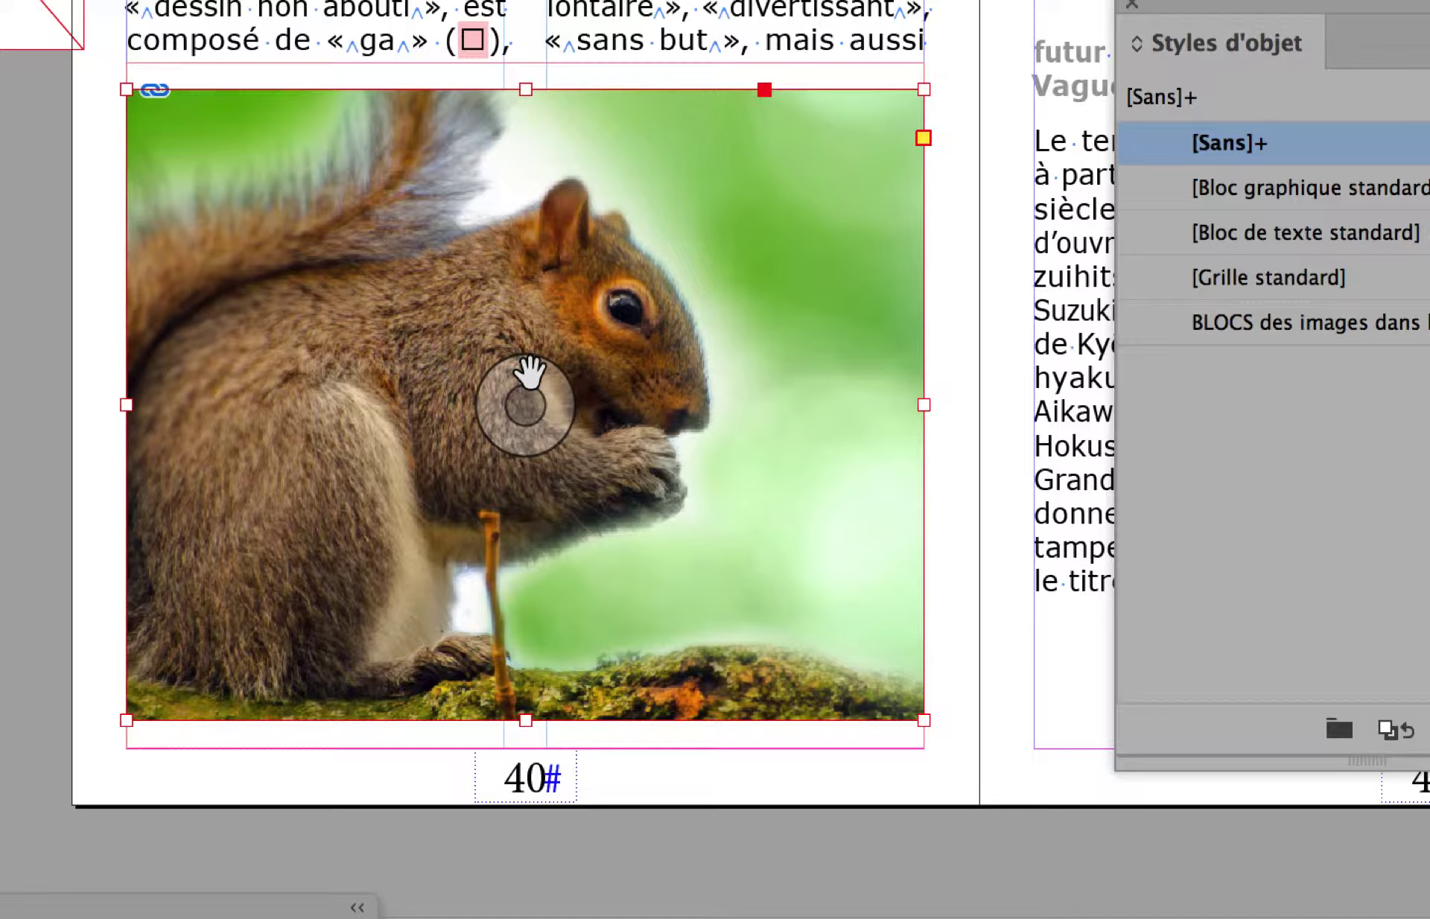
click(530, 373)
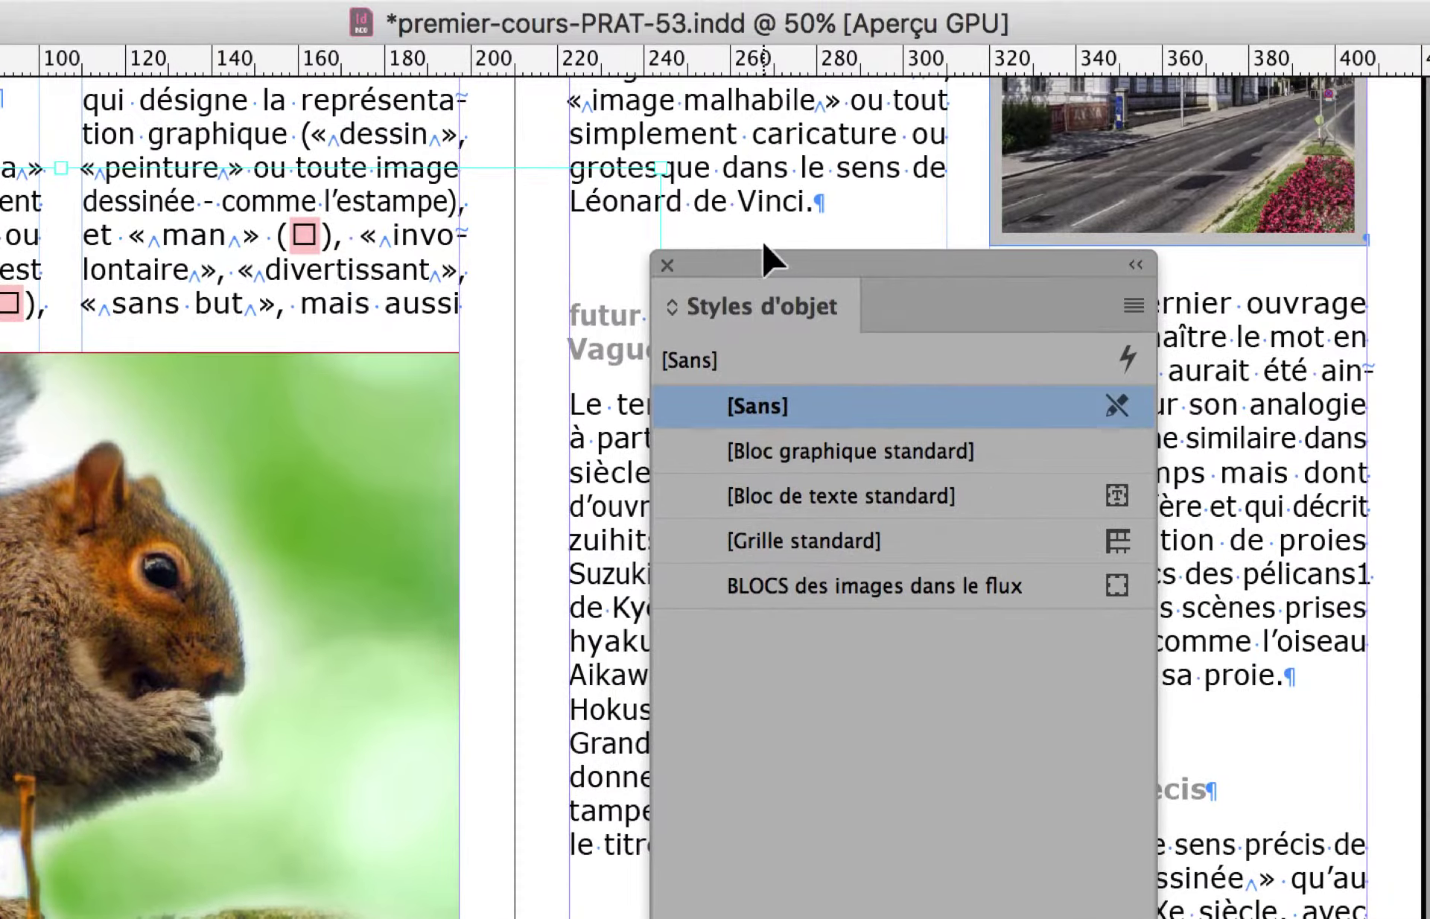
drag(989, 180, 1196, 191)
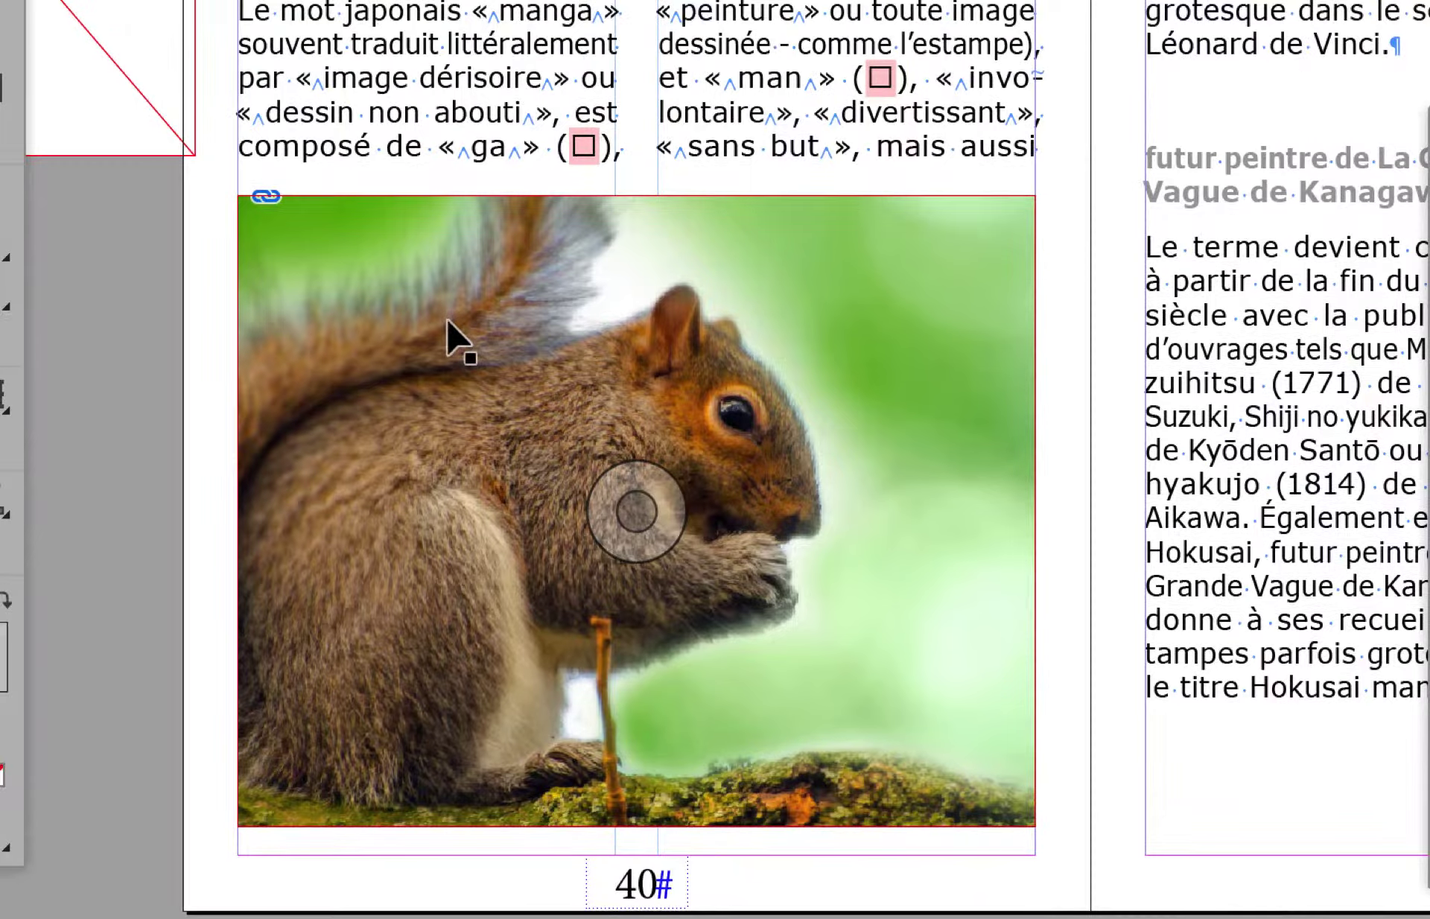
- Try selecting the squirrel image's frame and its inner content alternately on page 40
click(605, 34)
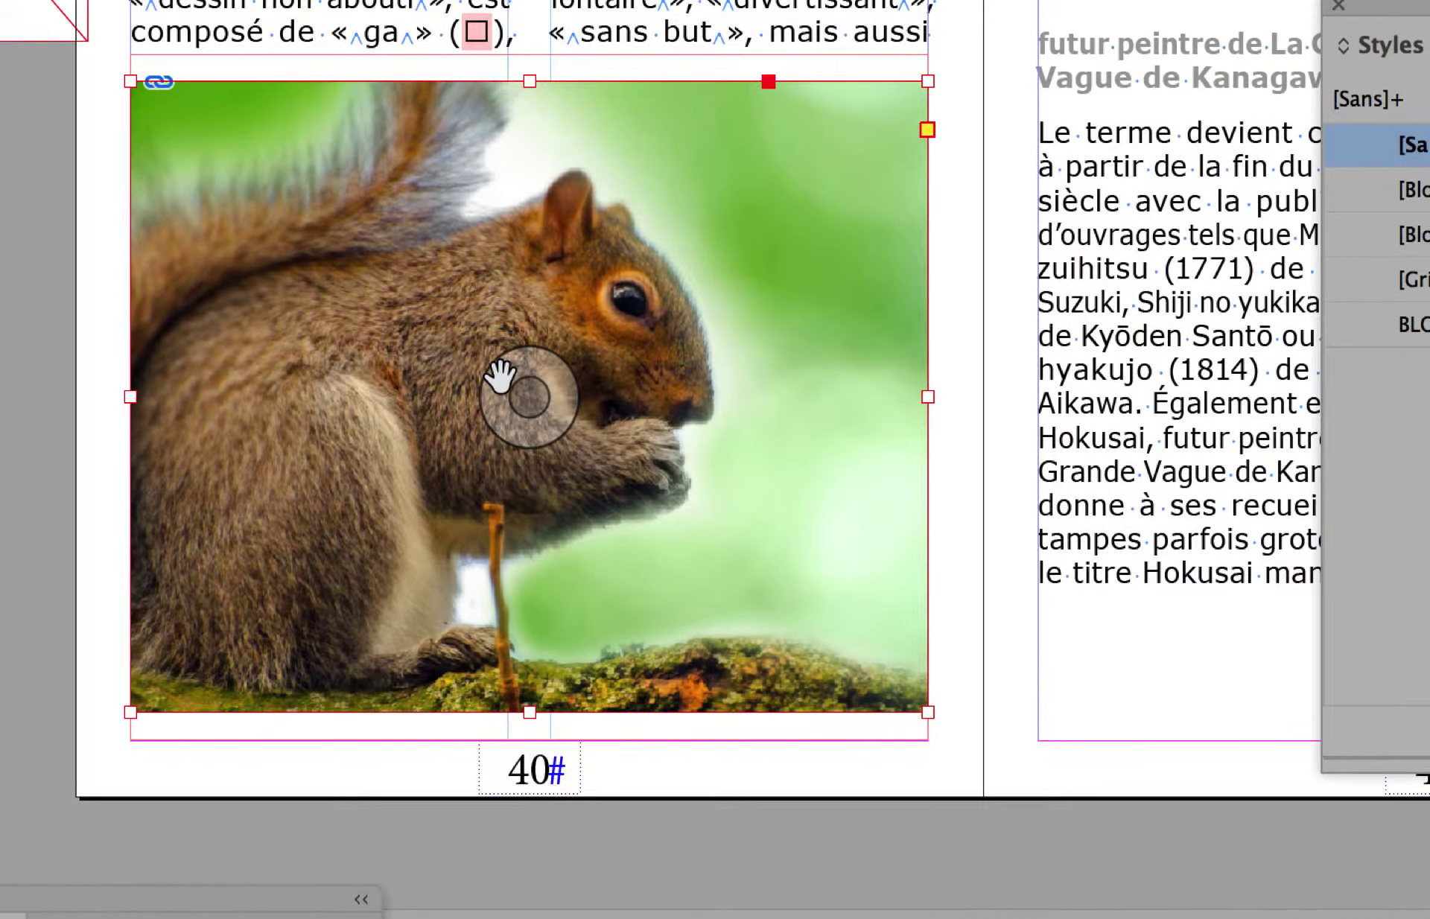
click(515, 364)
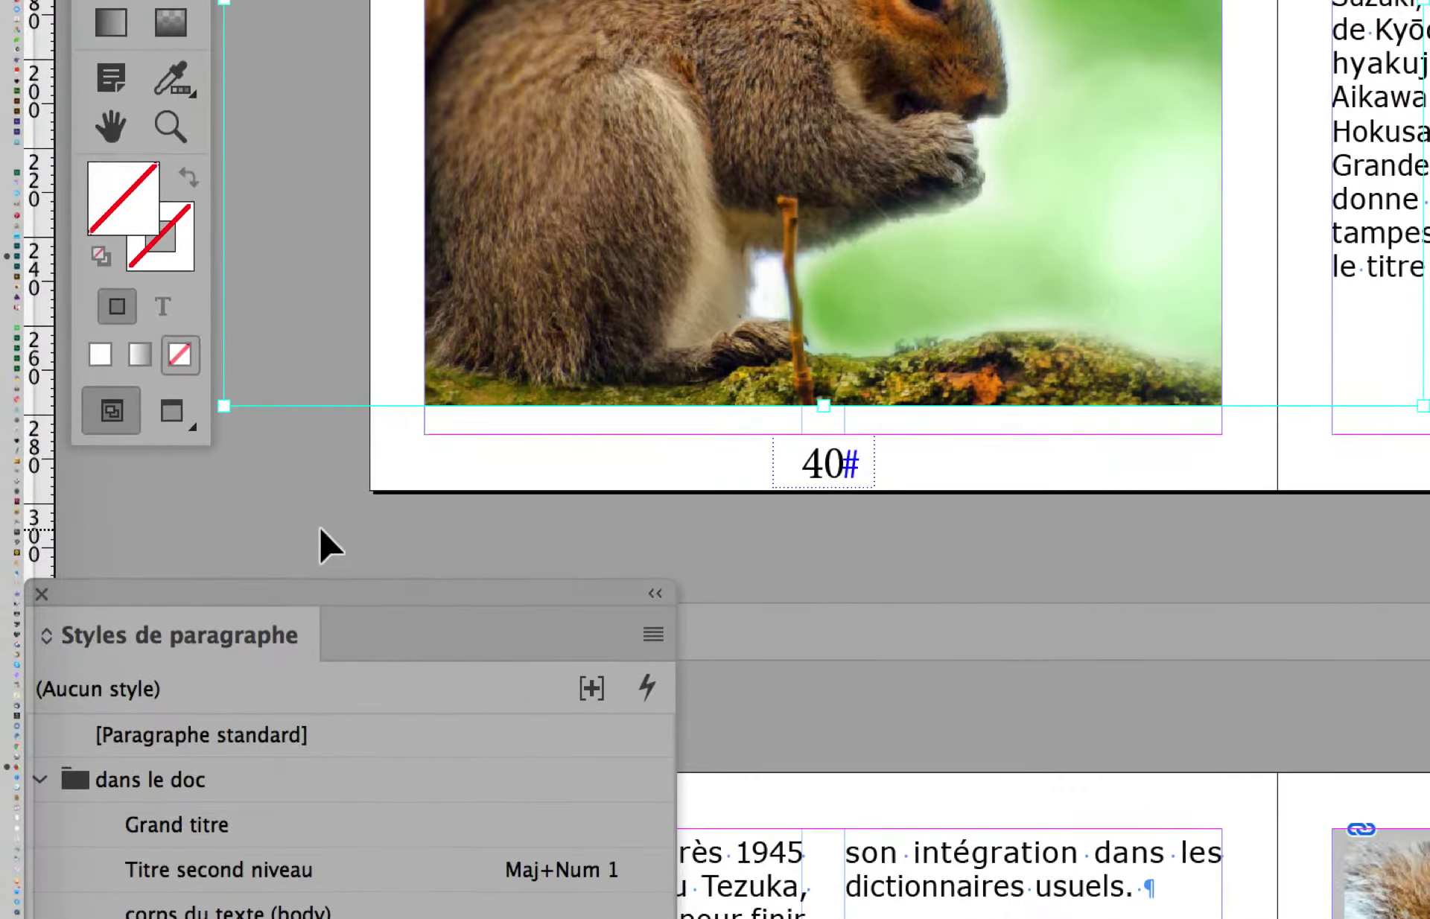
click(180, 833)
click(321, 559)
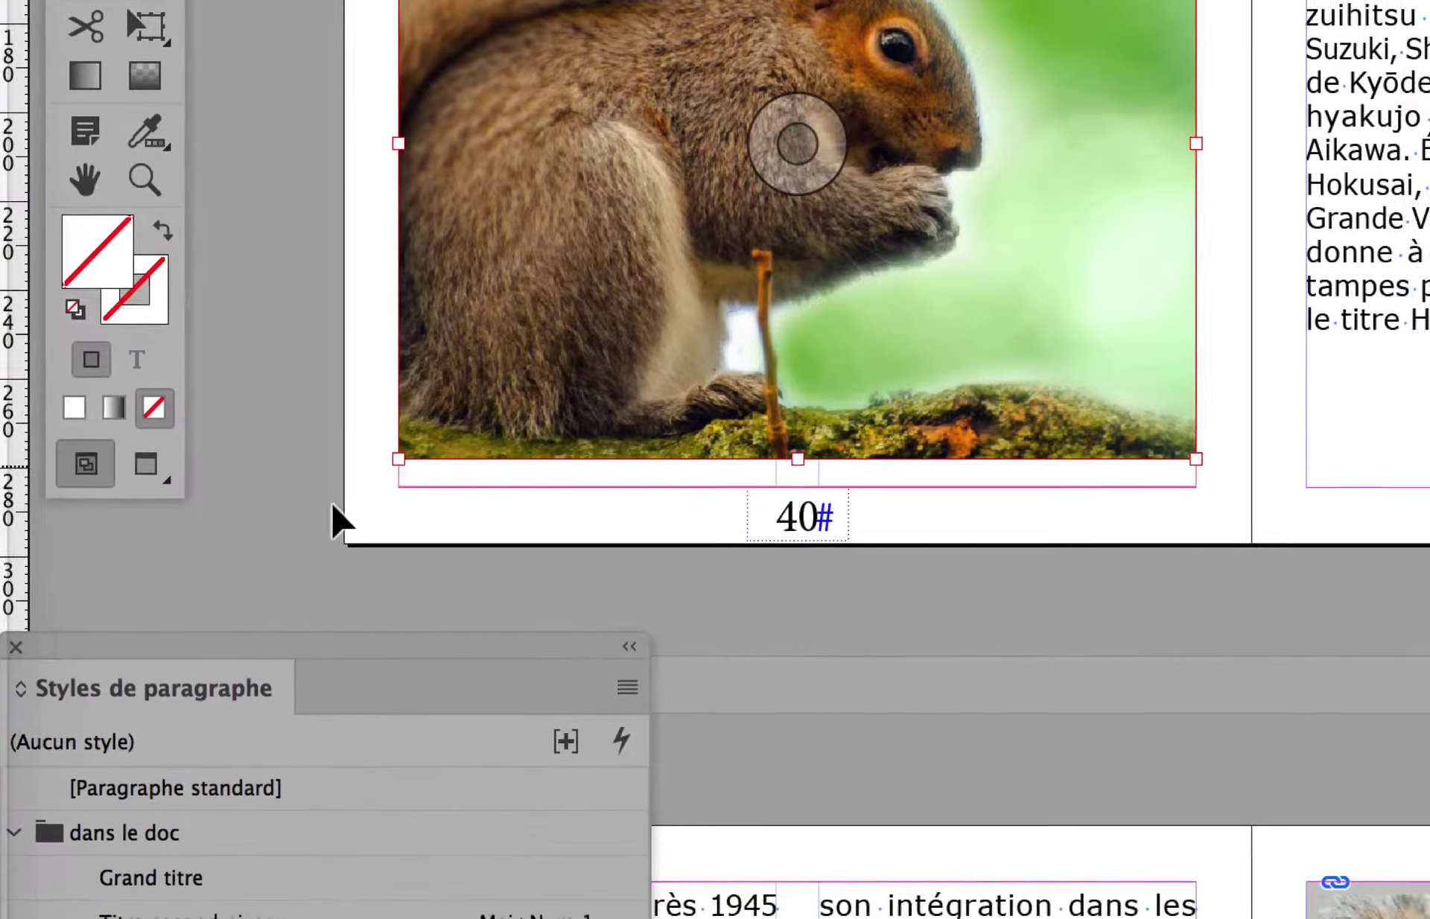
click(223, 676)
click(448, 540)
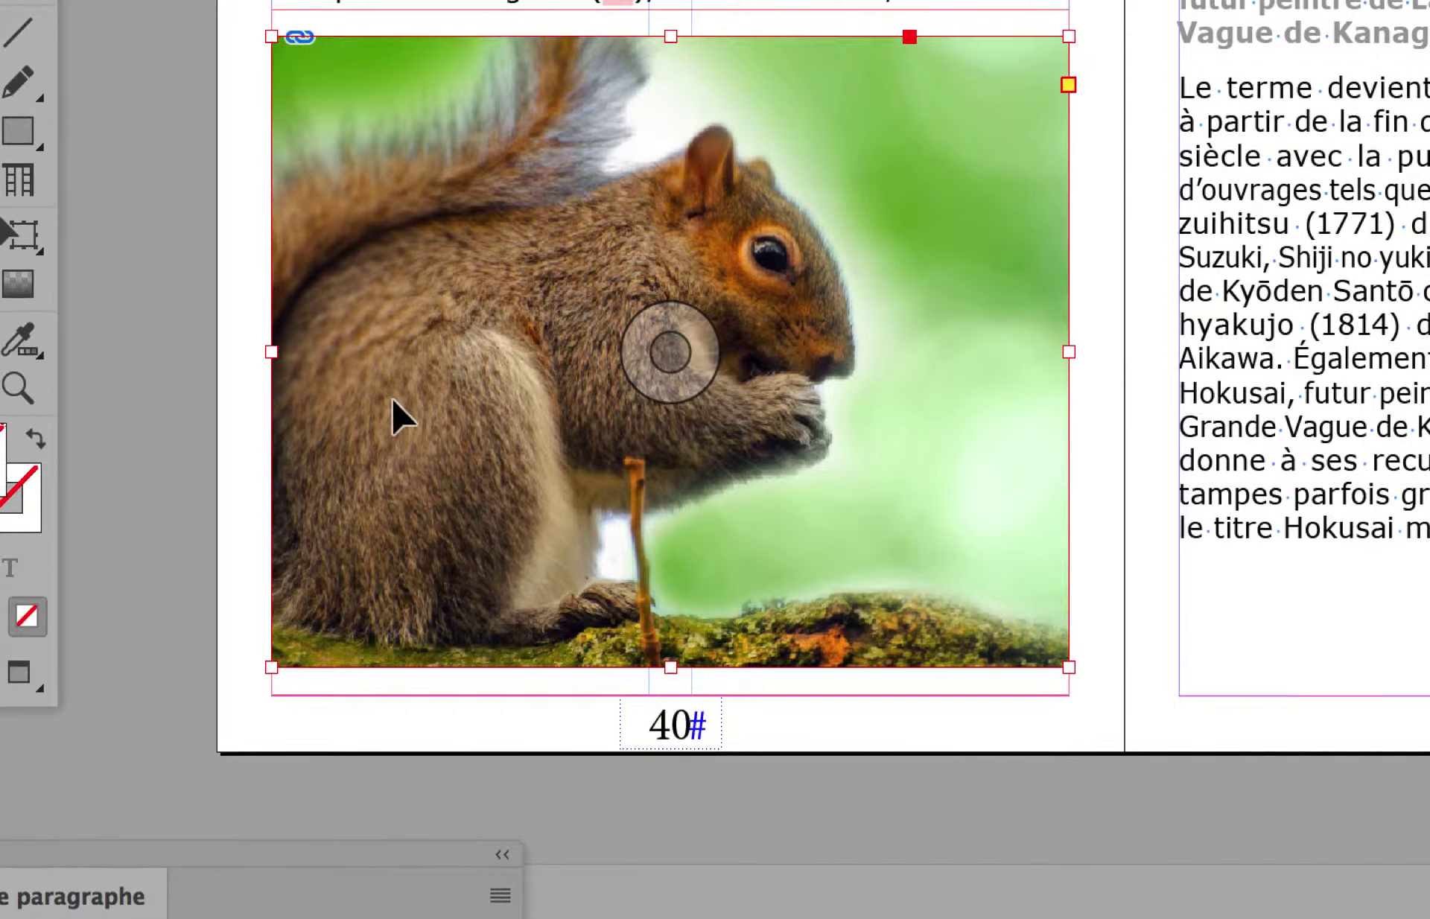
double_click(397, 253)
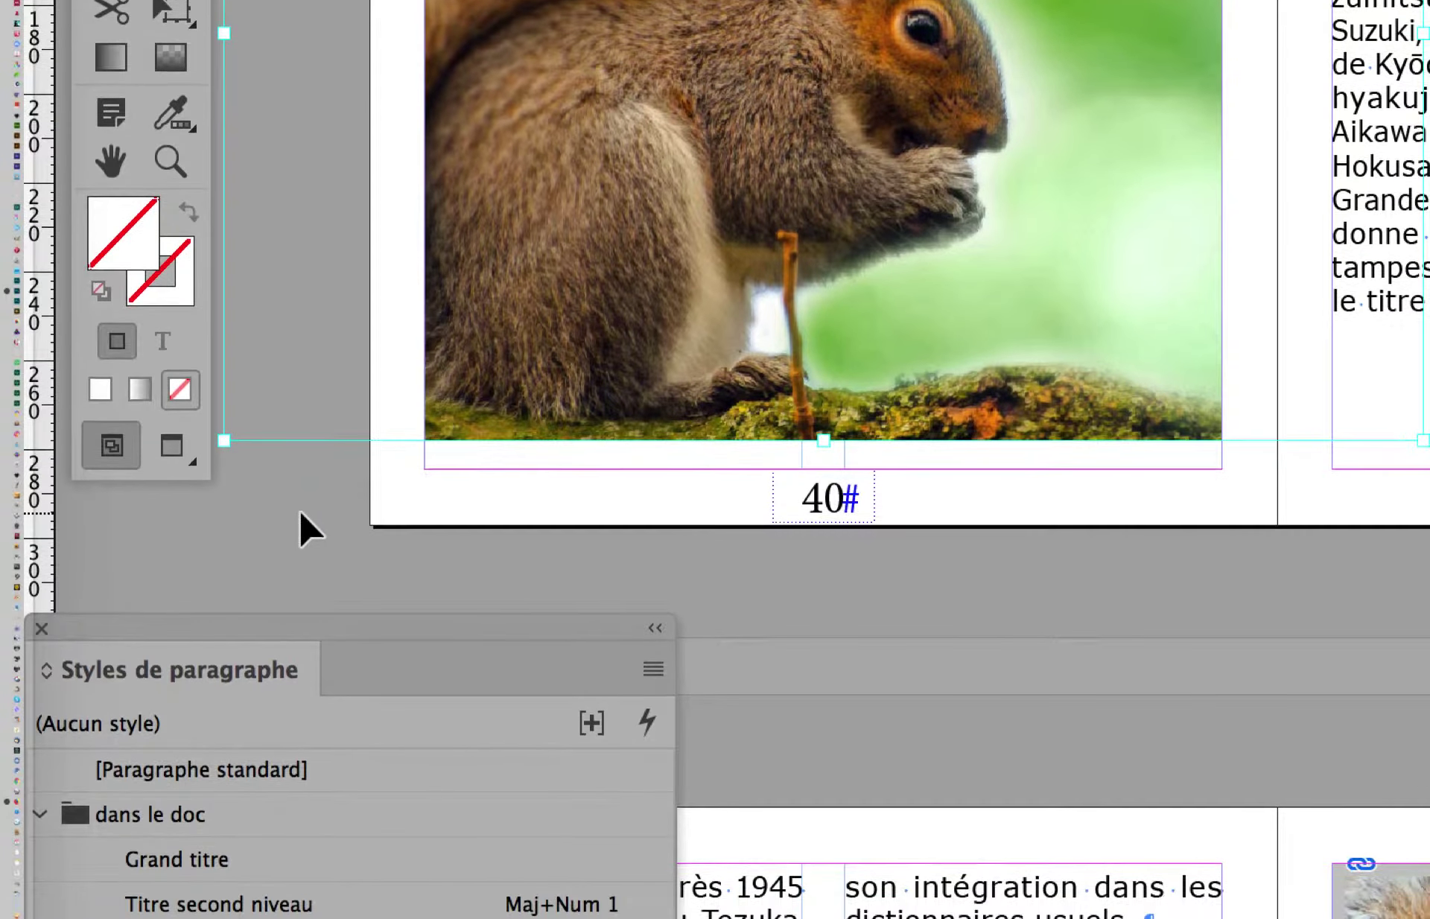
click(147, 739)
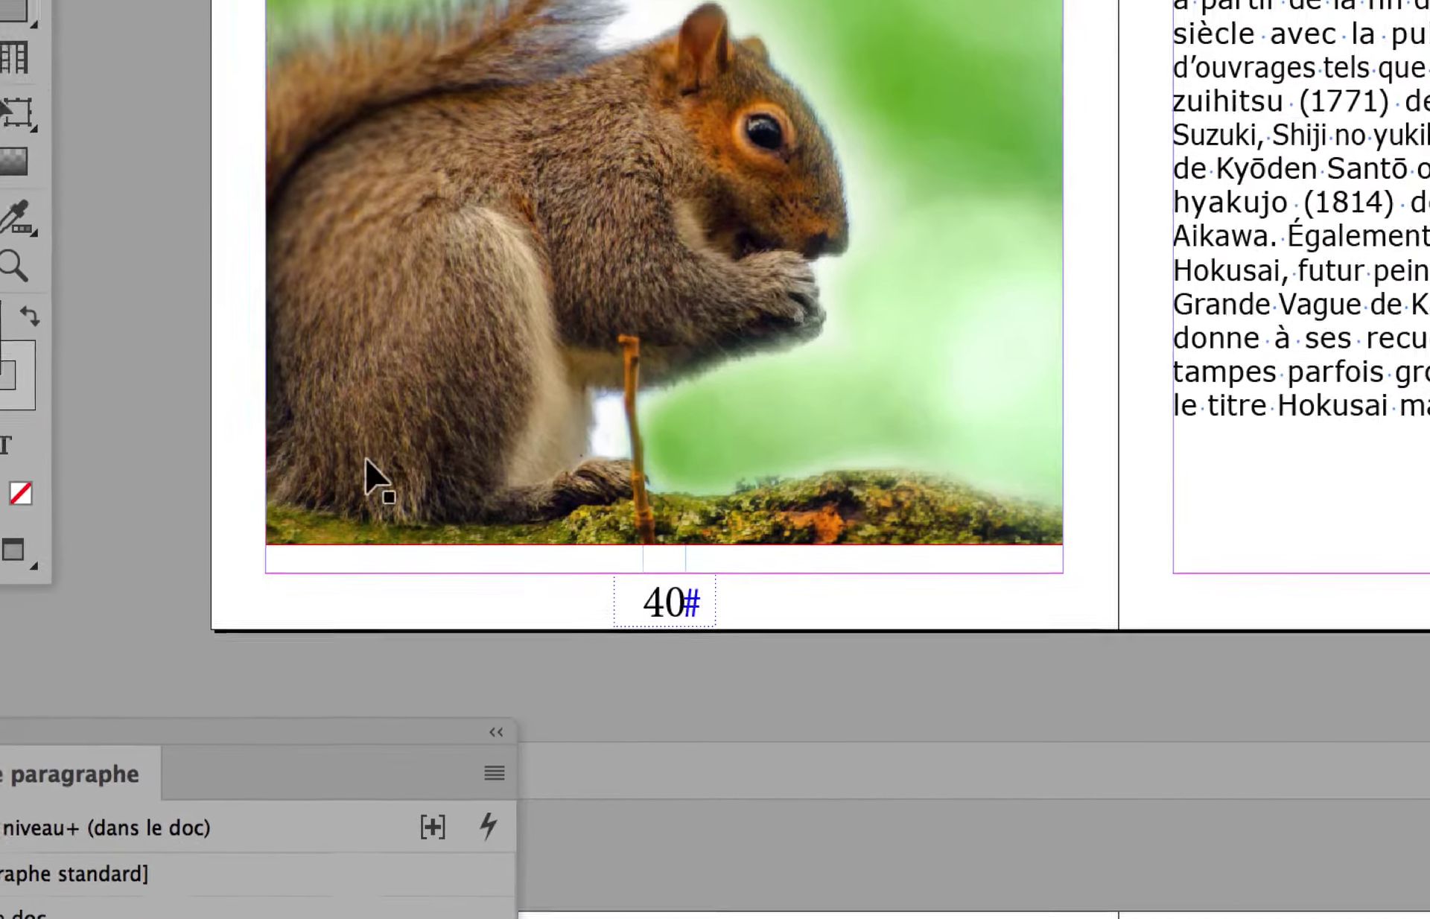
- Start a new object style based on the squirrel image's frame and name it "image qui habille"
click(366, 461)
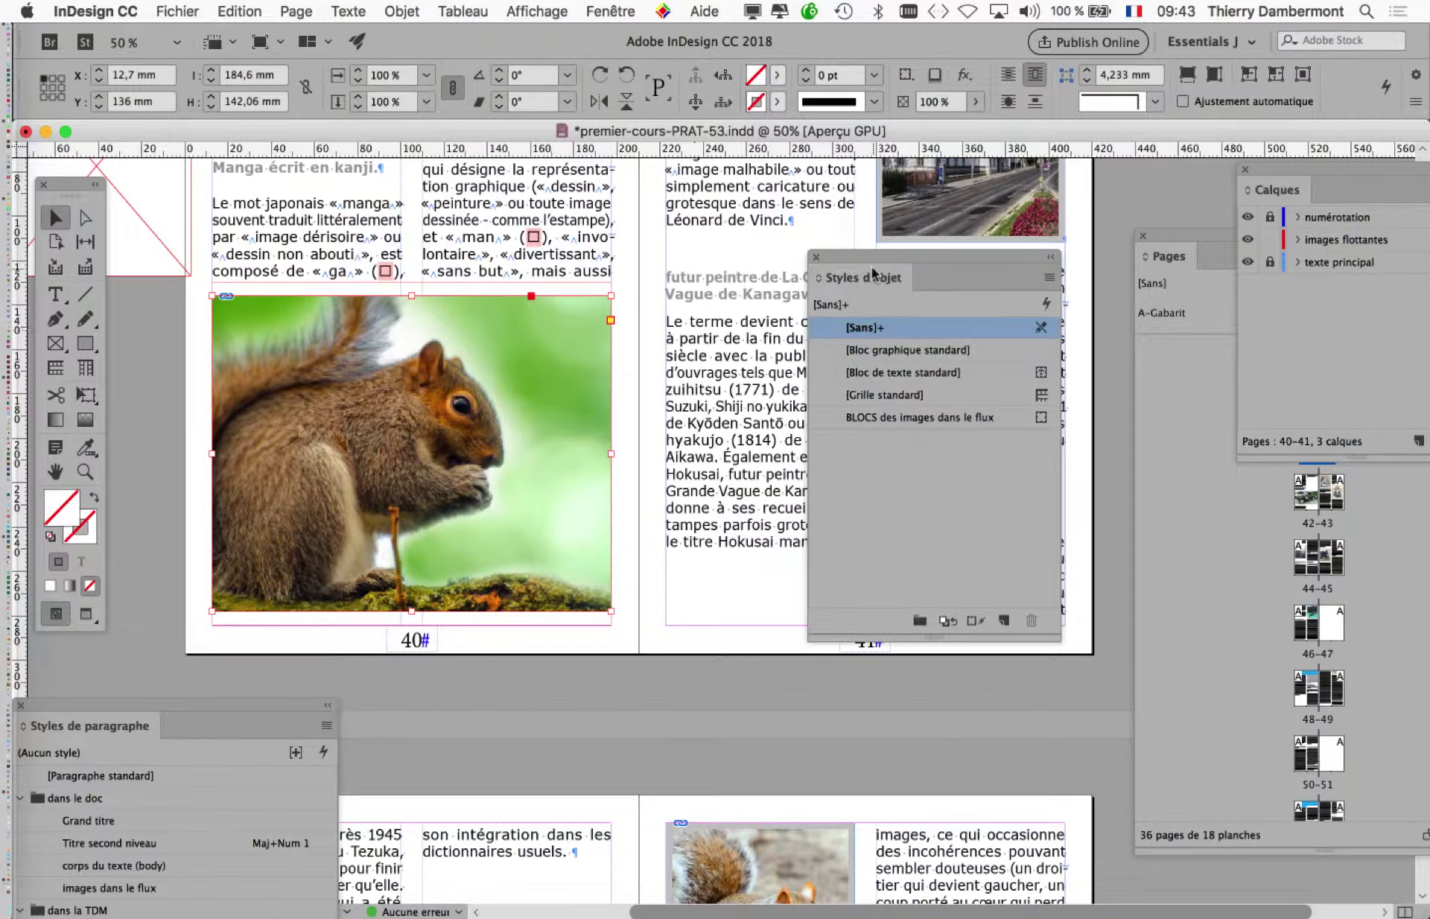
drag(873, 274, 728, 226)
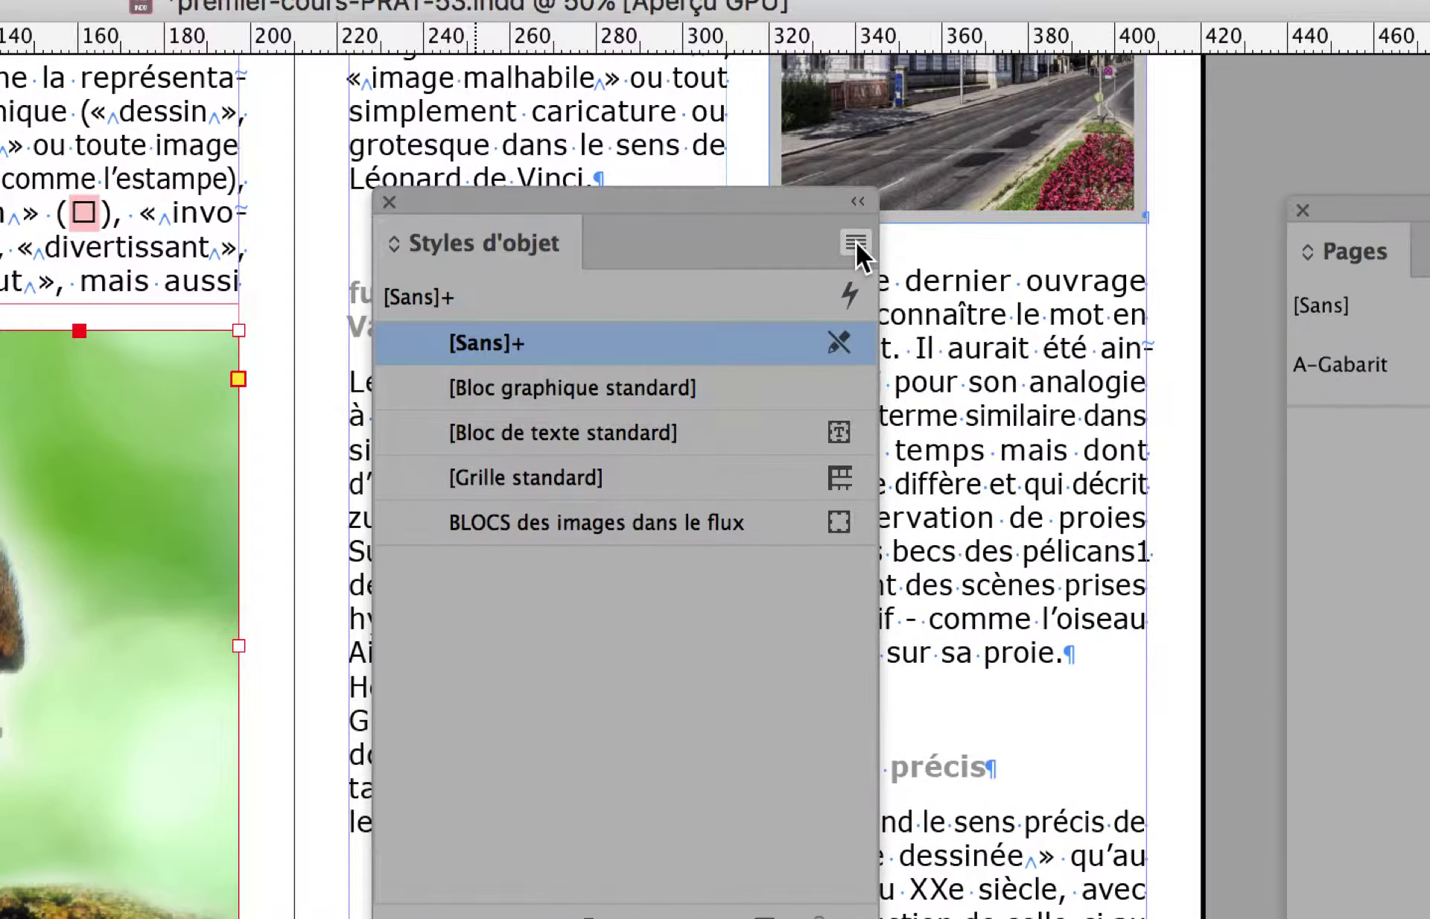
click(1110, 276)
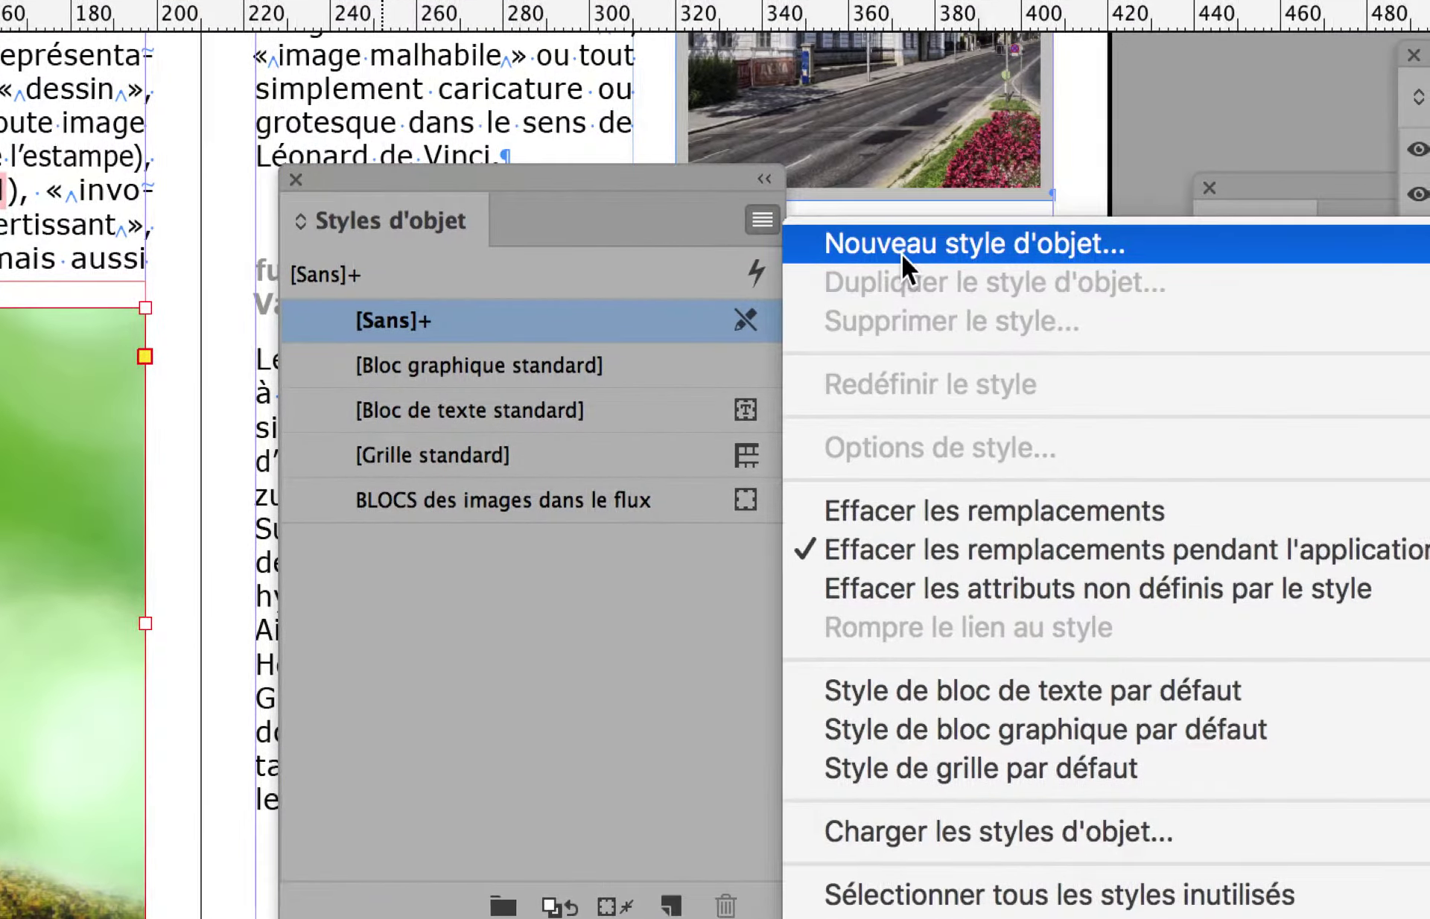
click(991, 277)
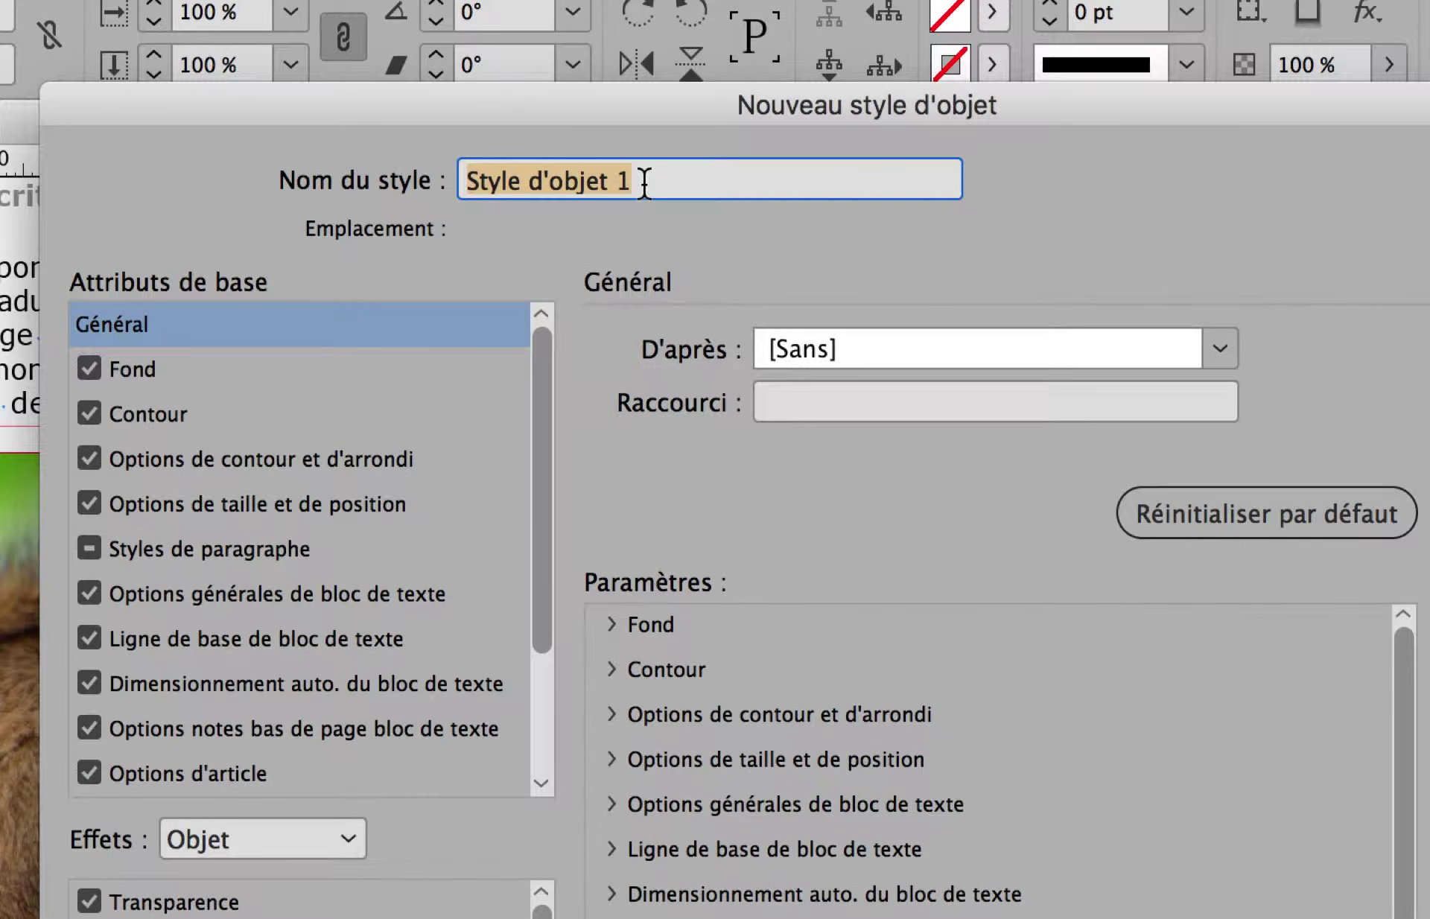
text(image qu)
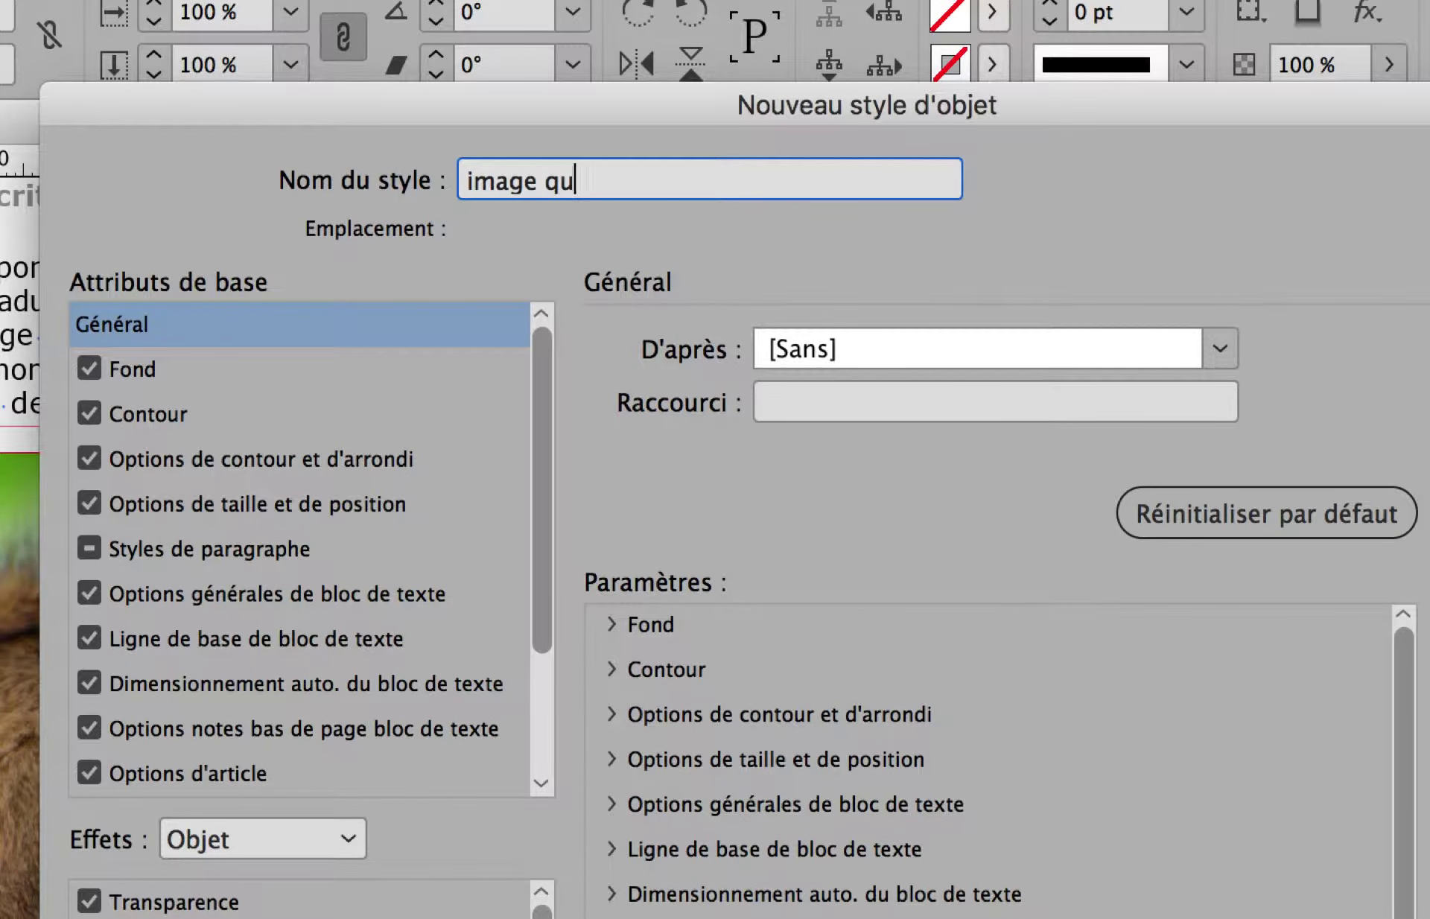
text(i habille)
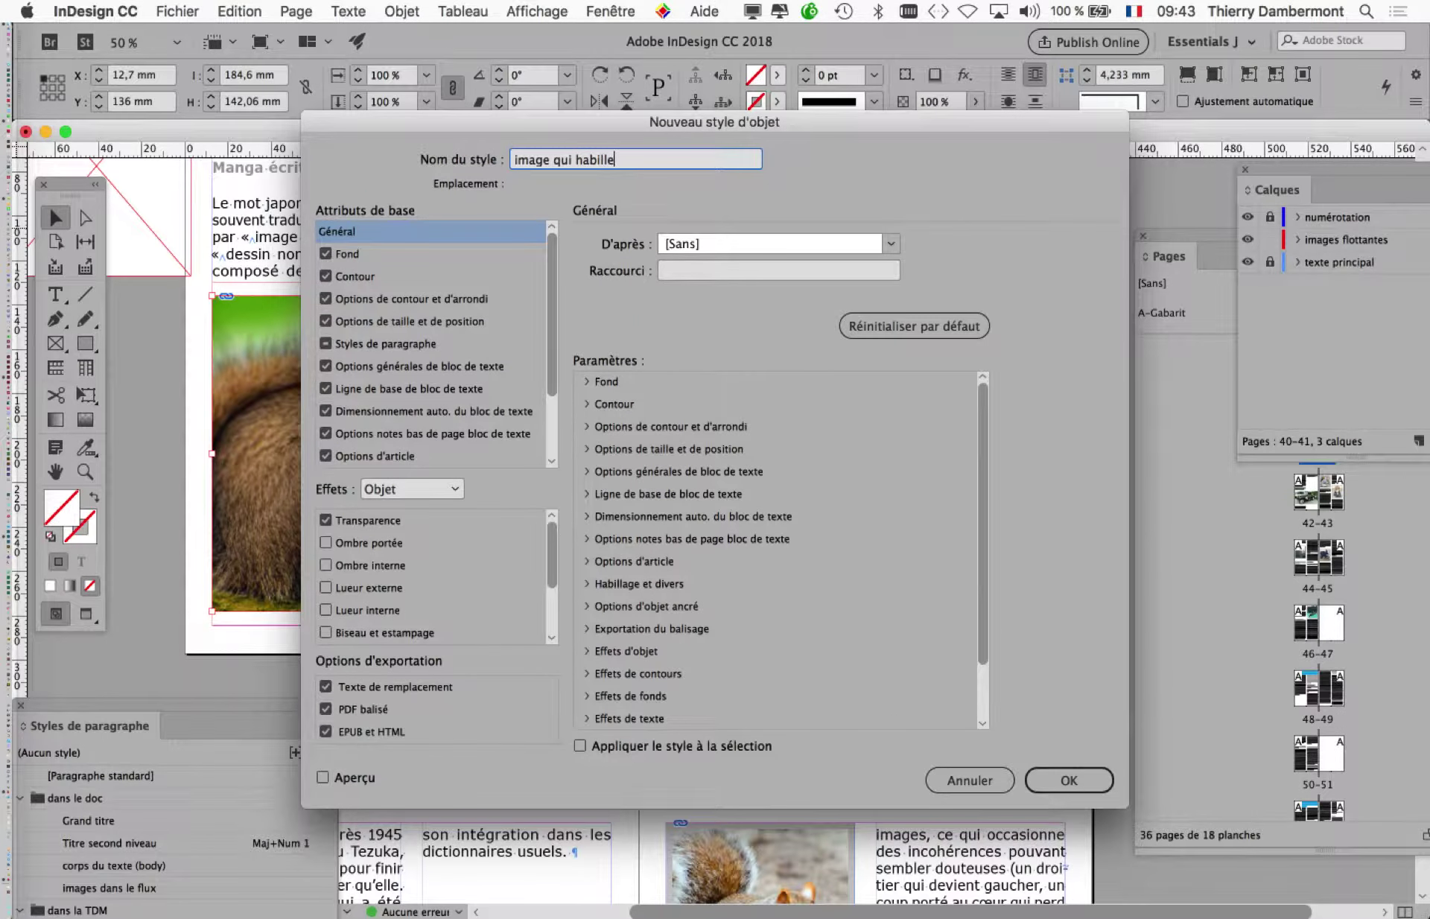
key(Return)
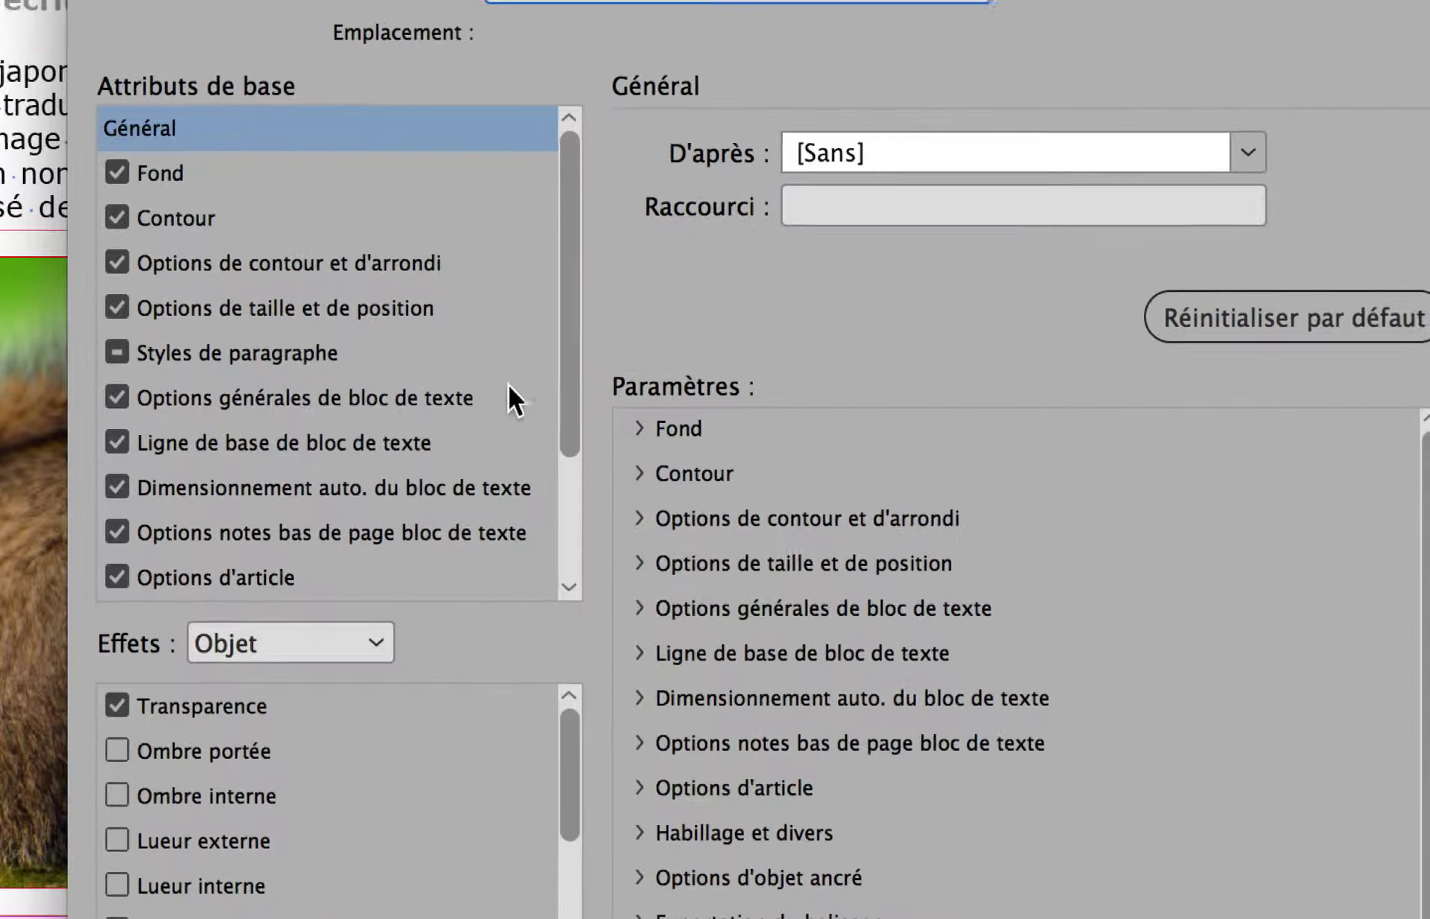
- Check the new style's text wrap settings under Habillage et divers and create the style
drag(570, 419, 568, 543)
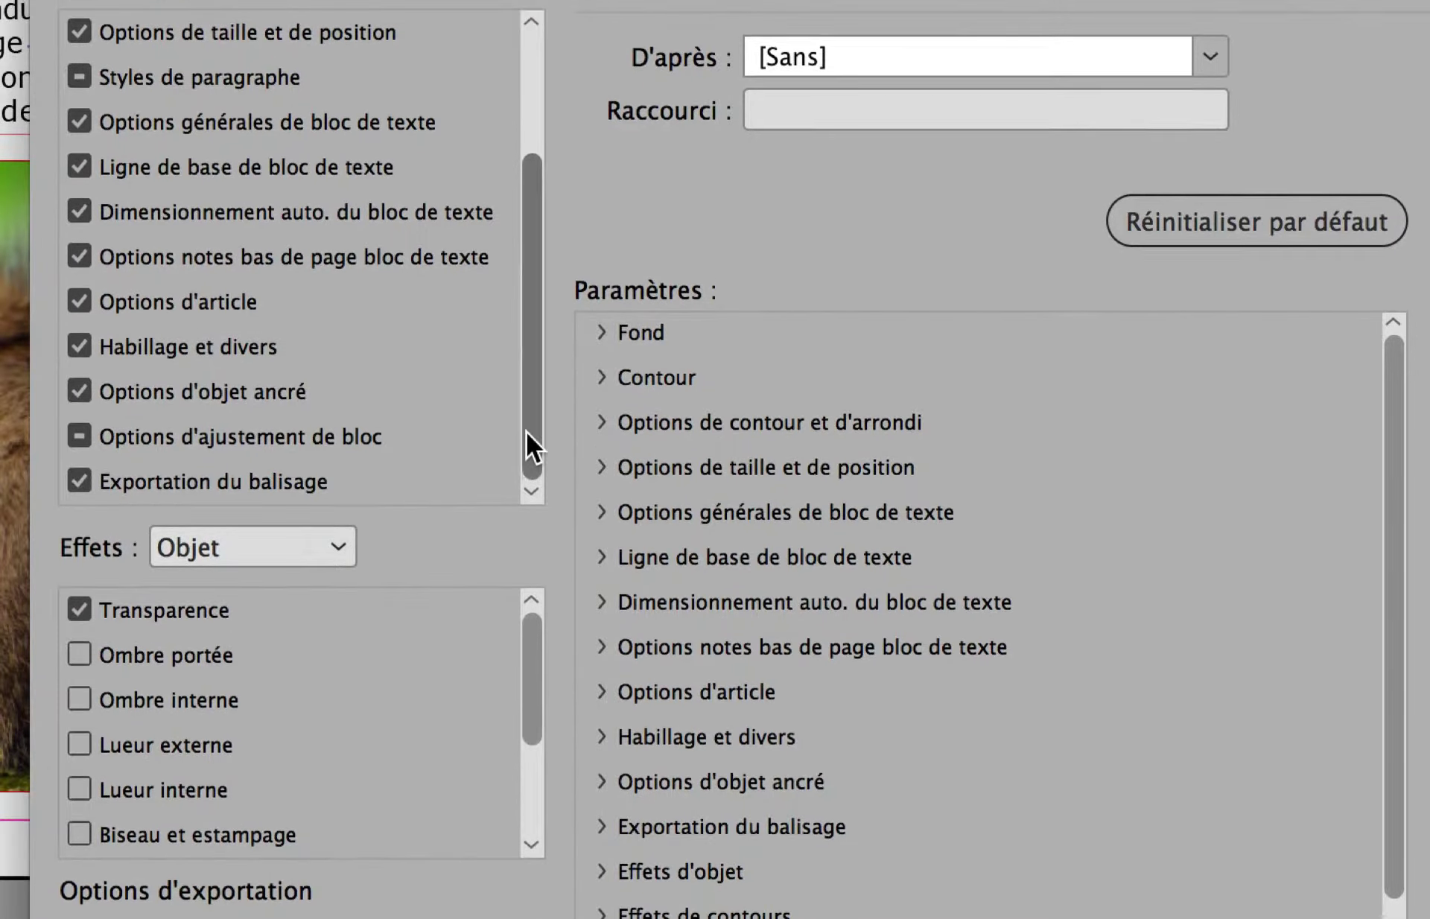
drag(526, 432, 421, 478)
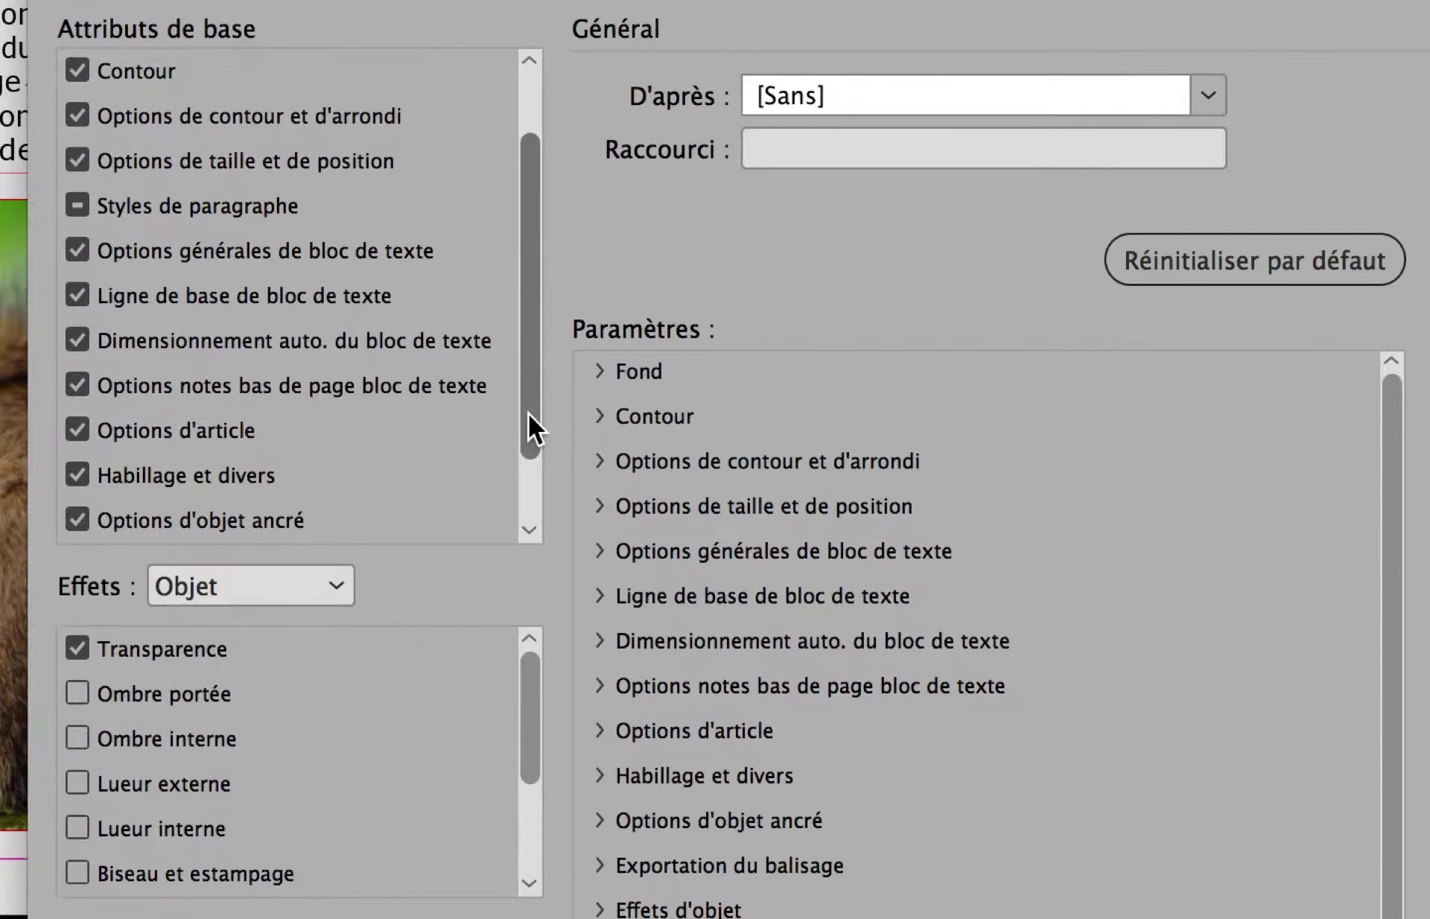
click(337, 385)
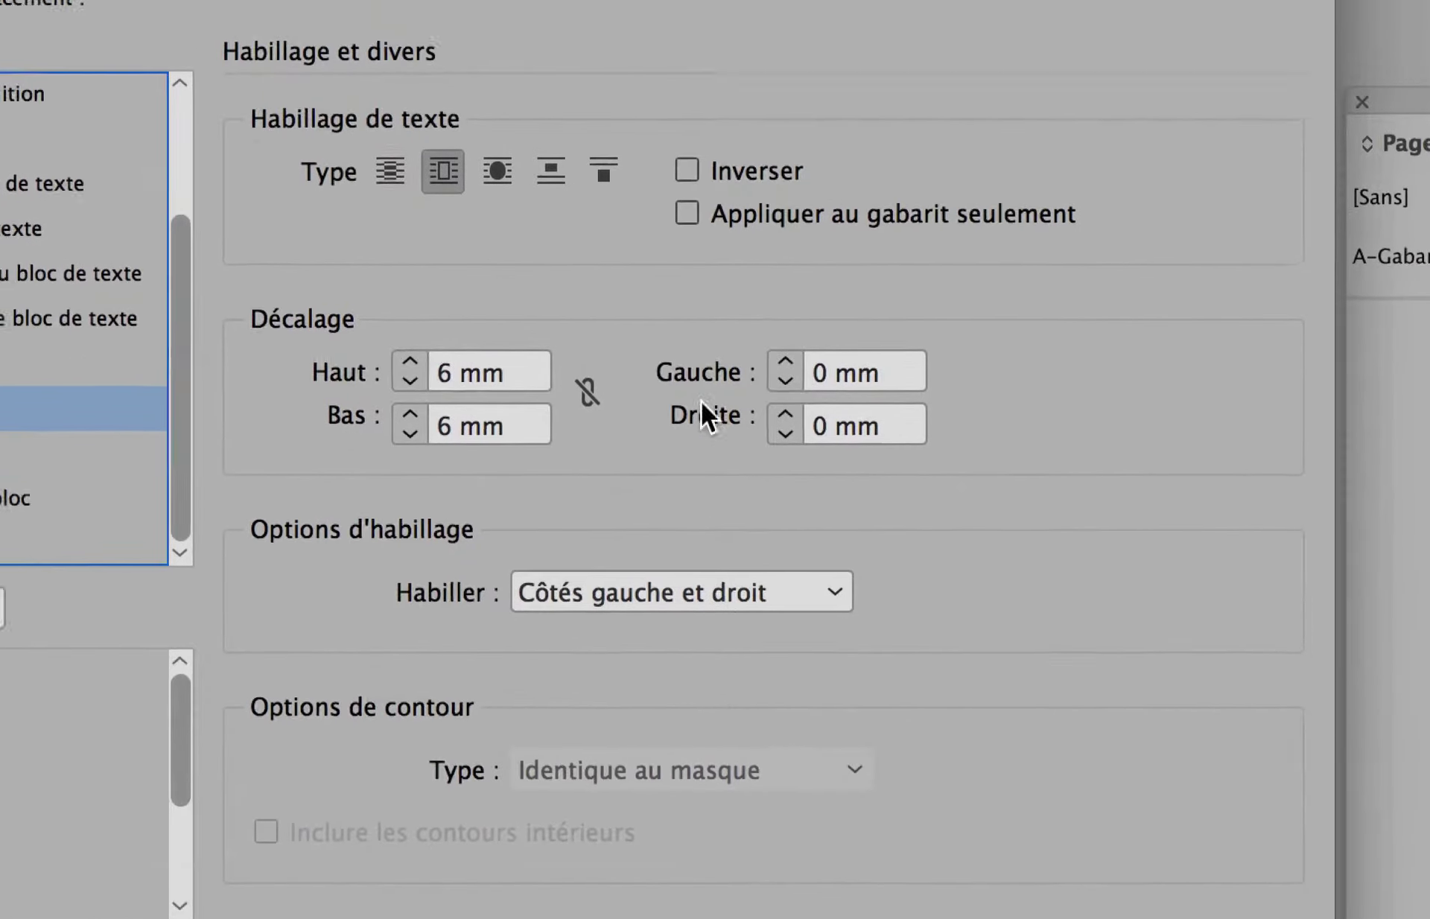
click(1068, 780)
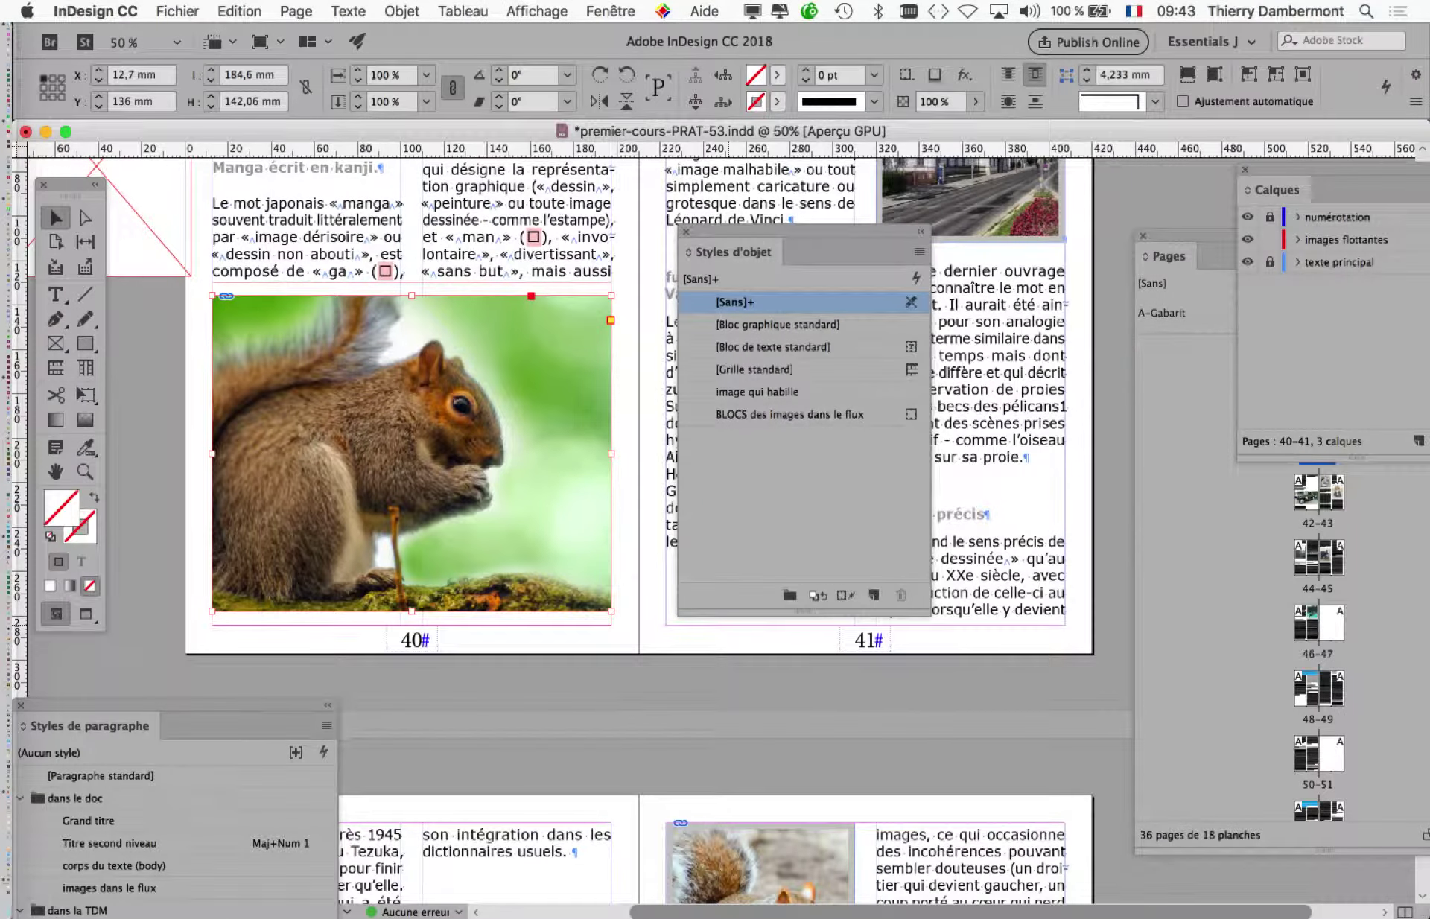
- Apply the object style "image qui habille" to the vintage car image on page 42
scroll(640, 521, down, 6)
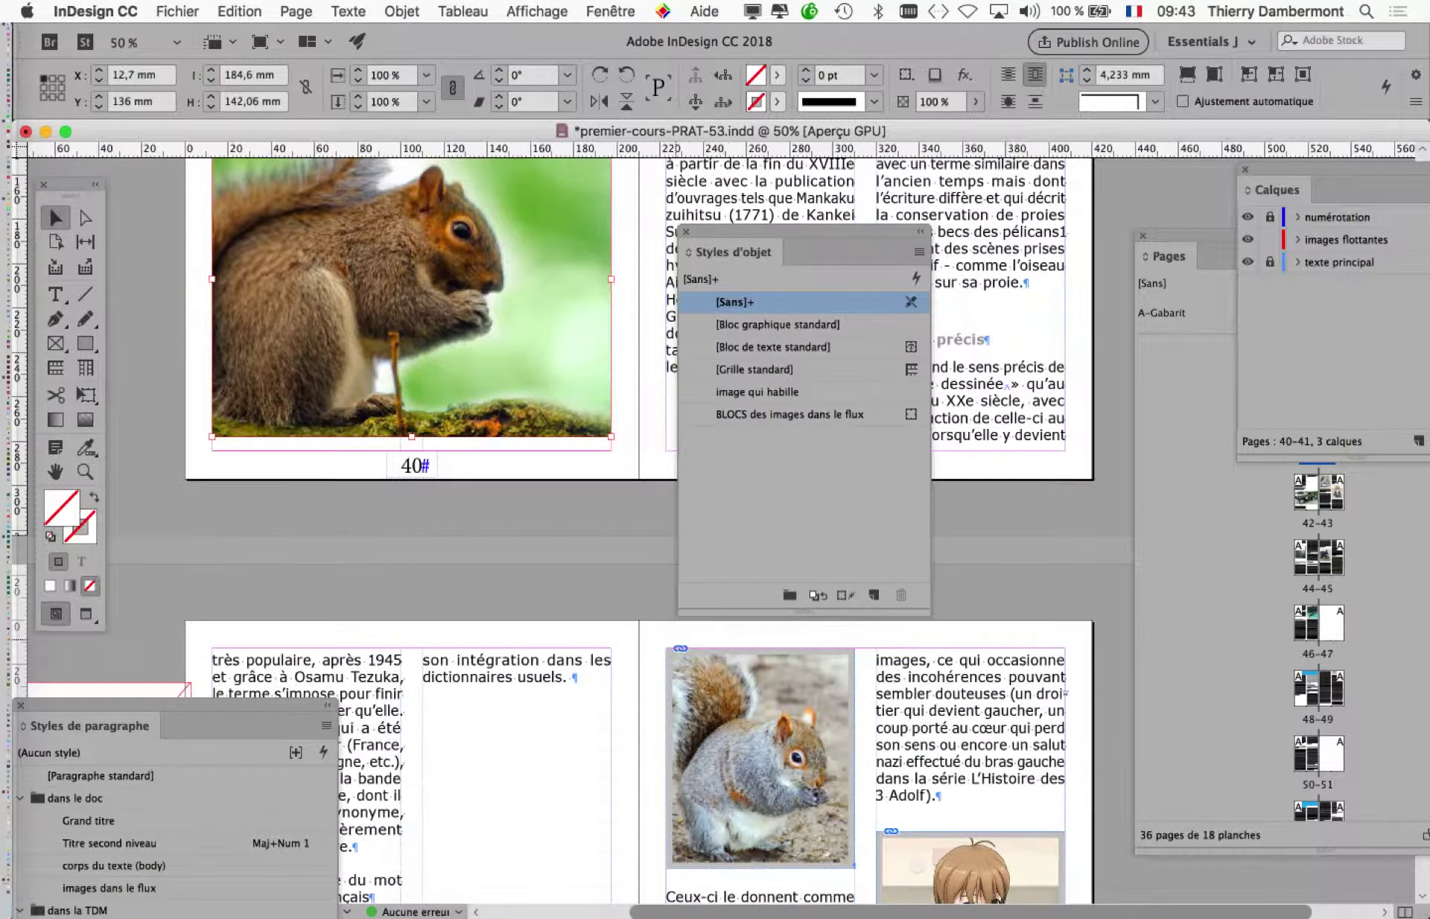
scroll(640, 521, down, 4)
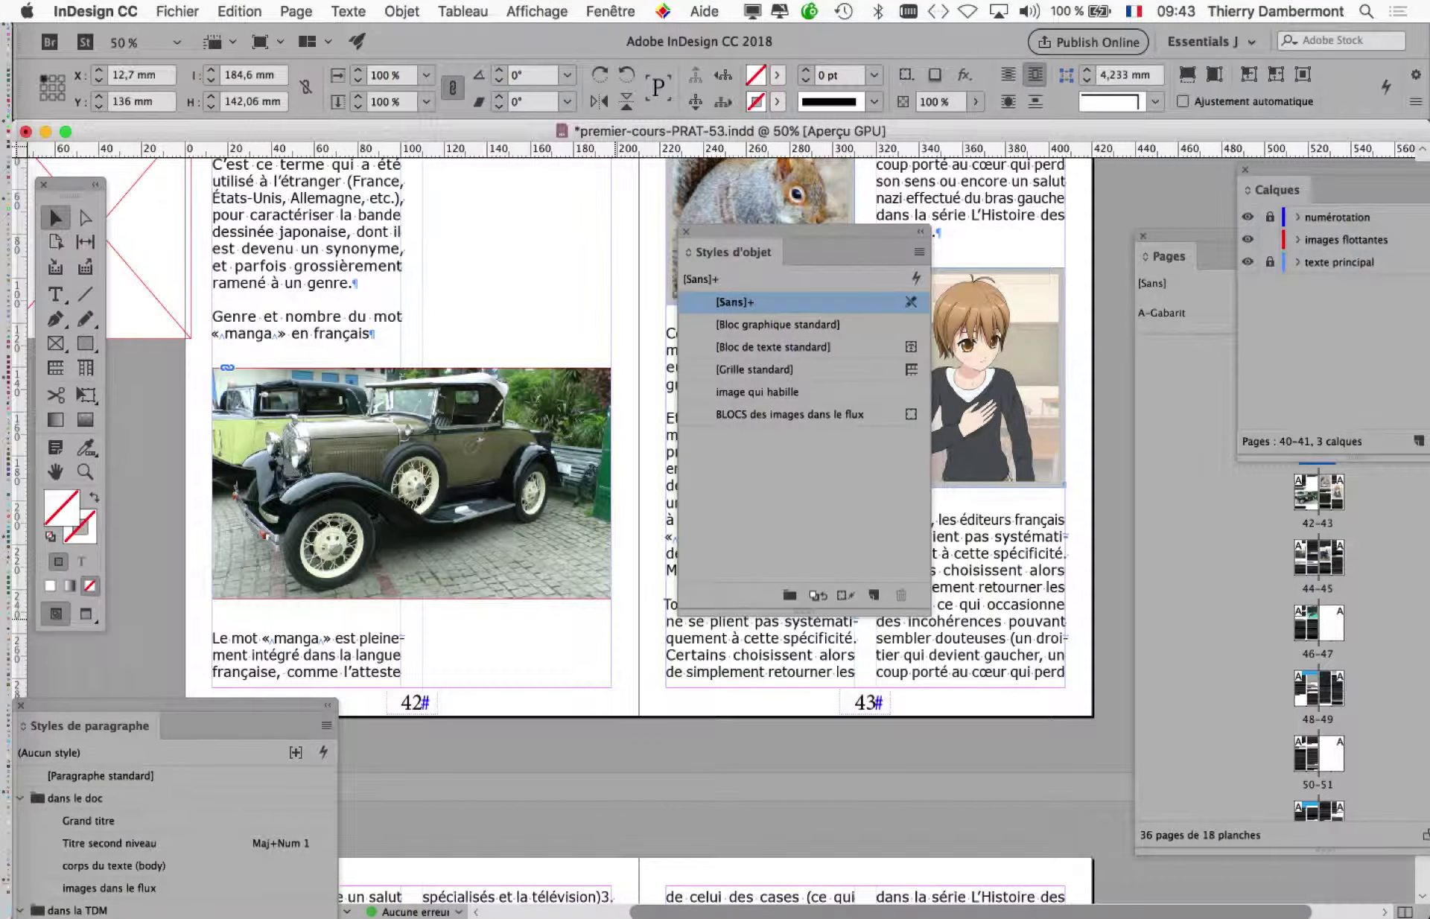
scroll(470, 424, down, 1)
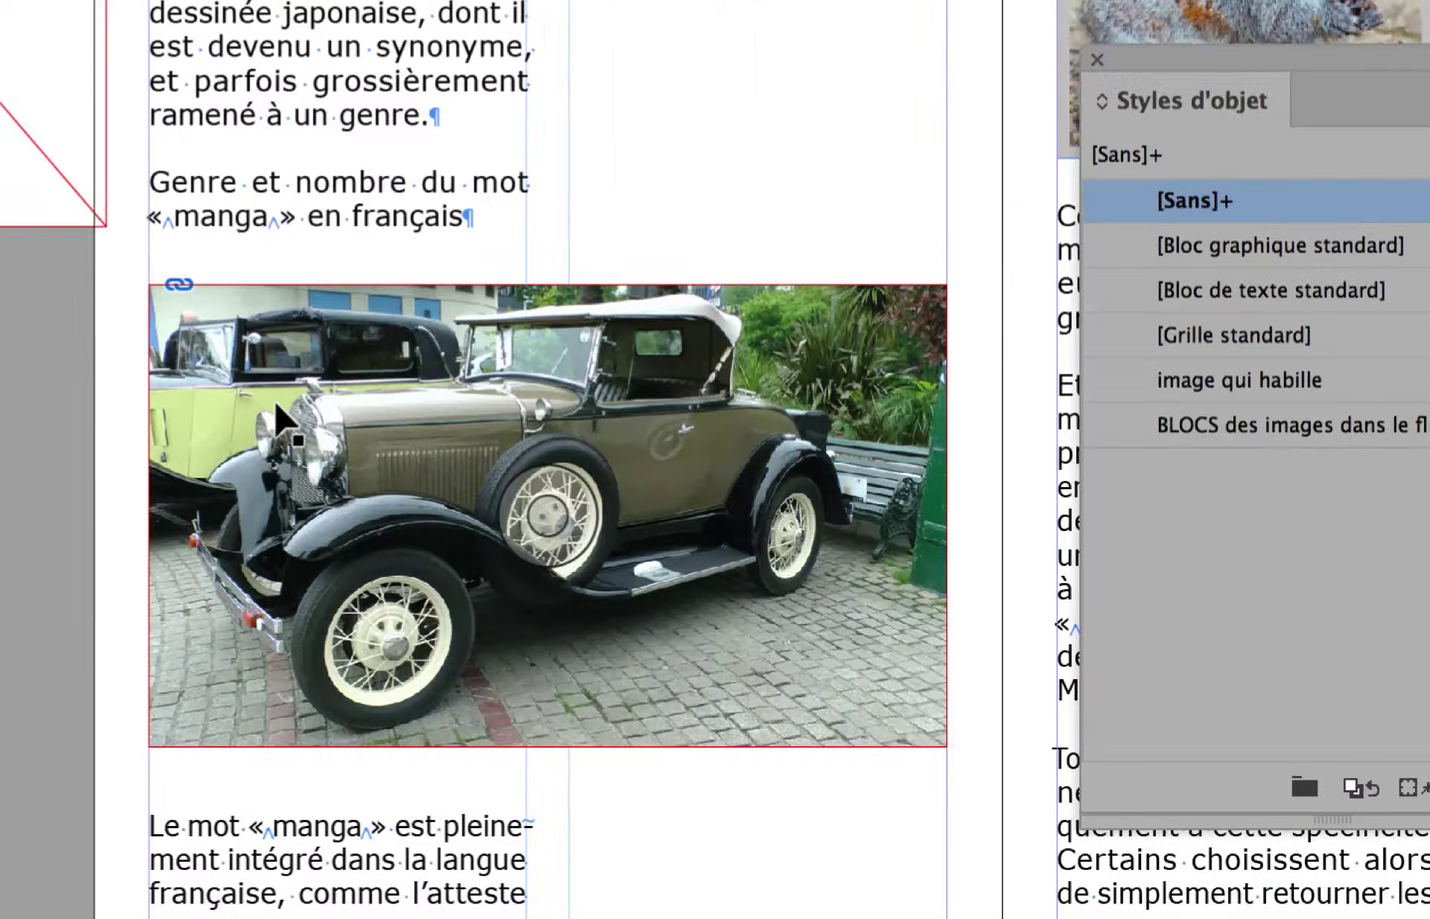
click(273, 402)
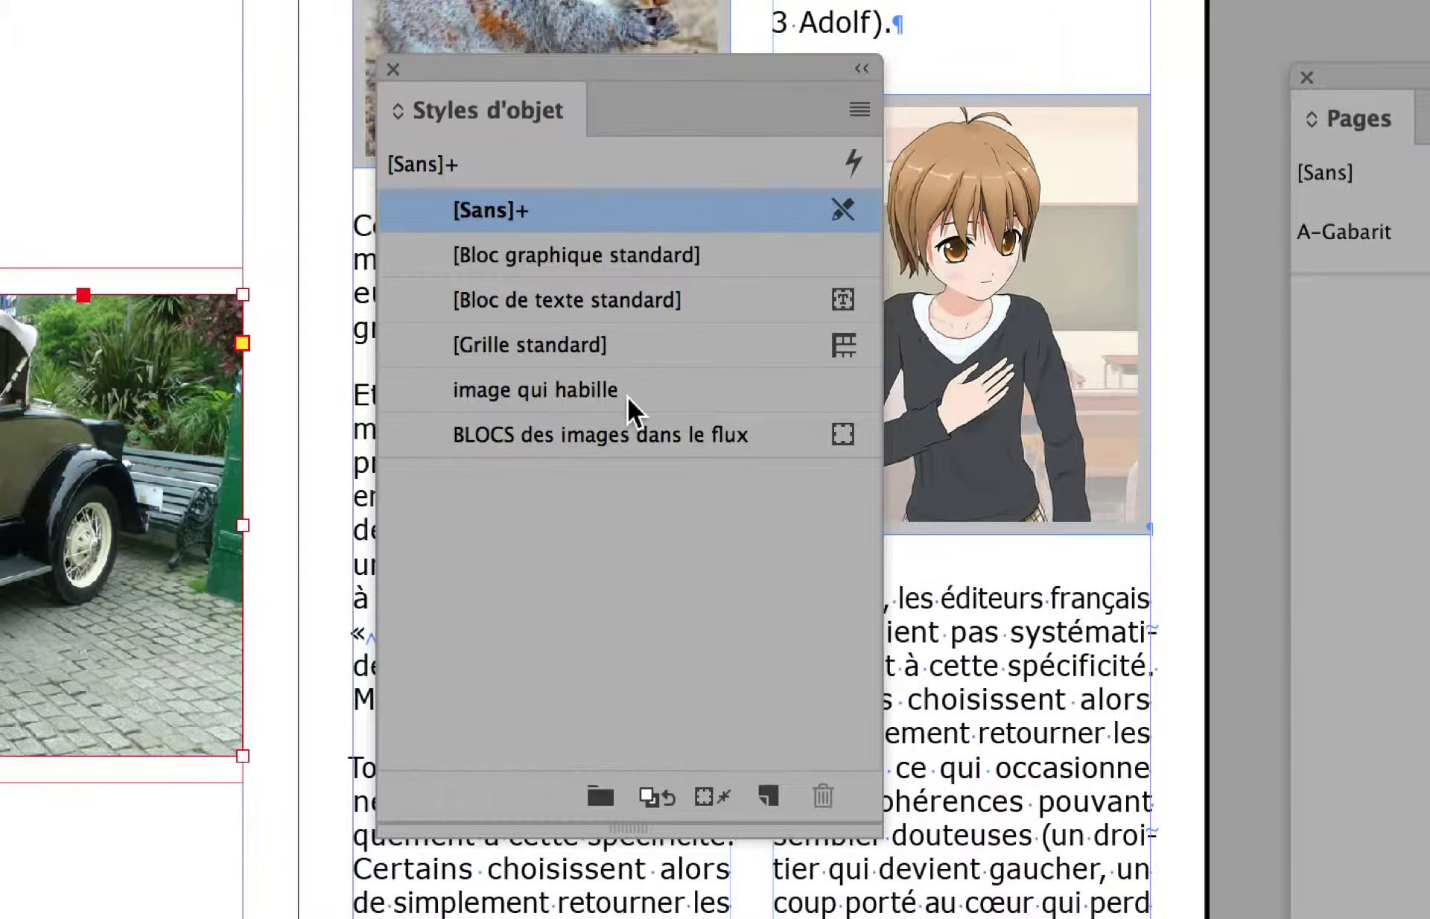
click(627, 396)
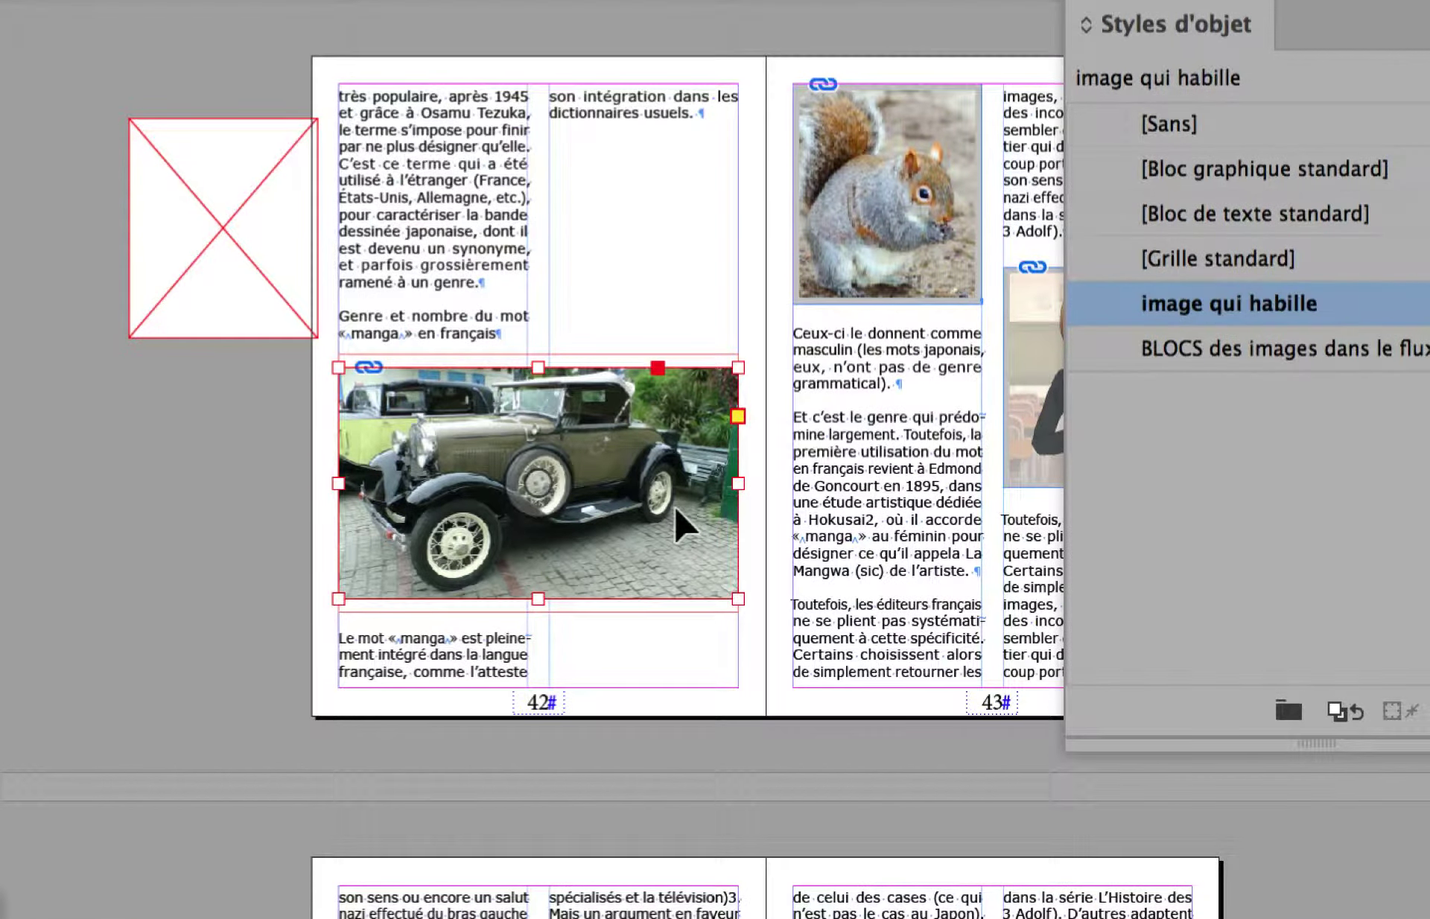
- Move the vintage car image to the top of page 42's text area and clear page 43 of the object styles panel
drag(673, 505, 679, 235)
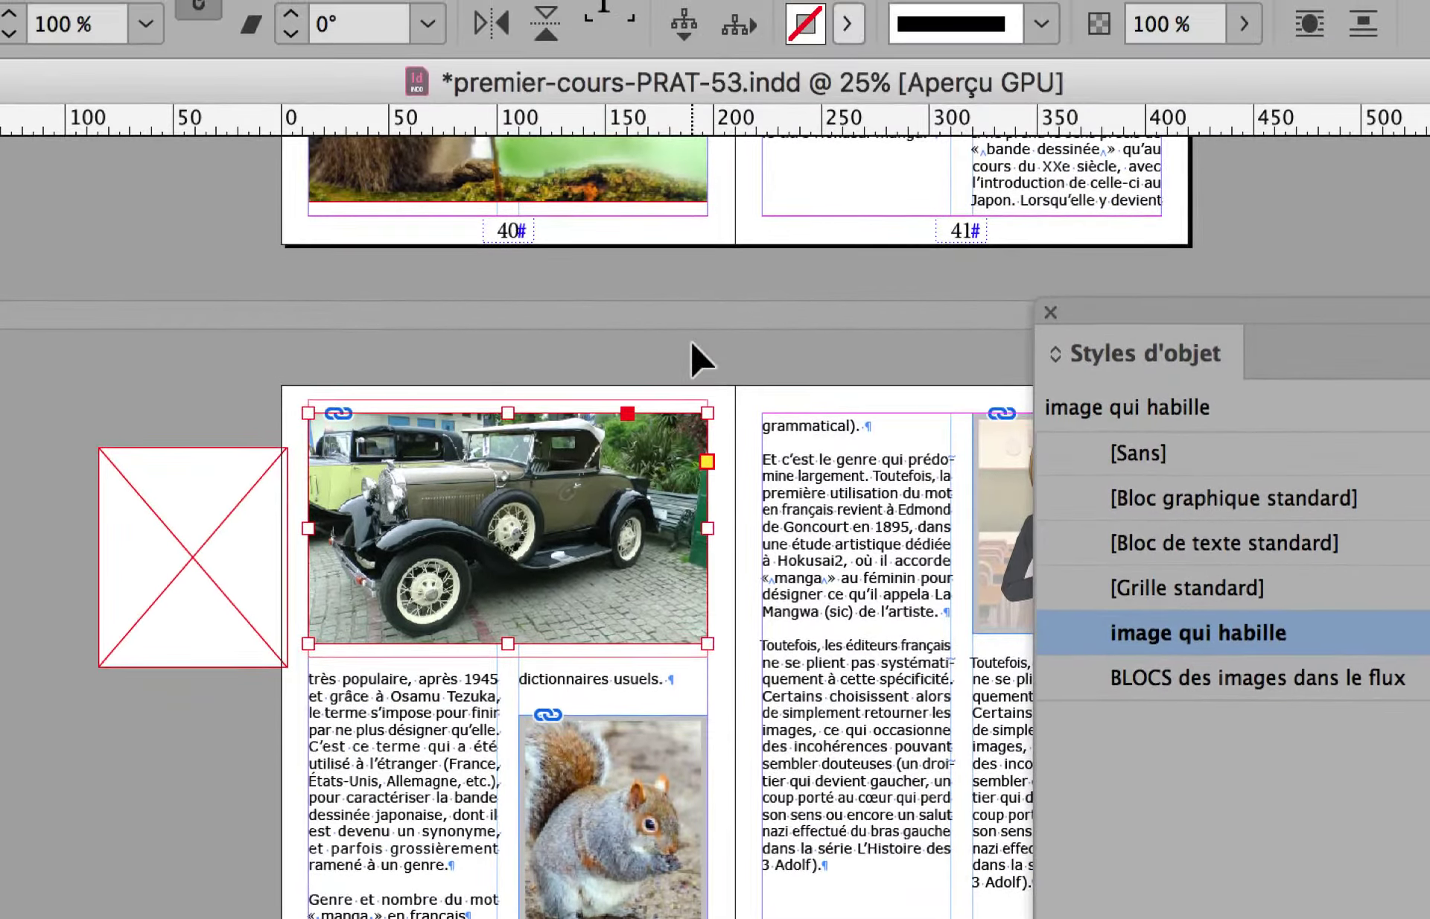
click(700, 277)
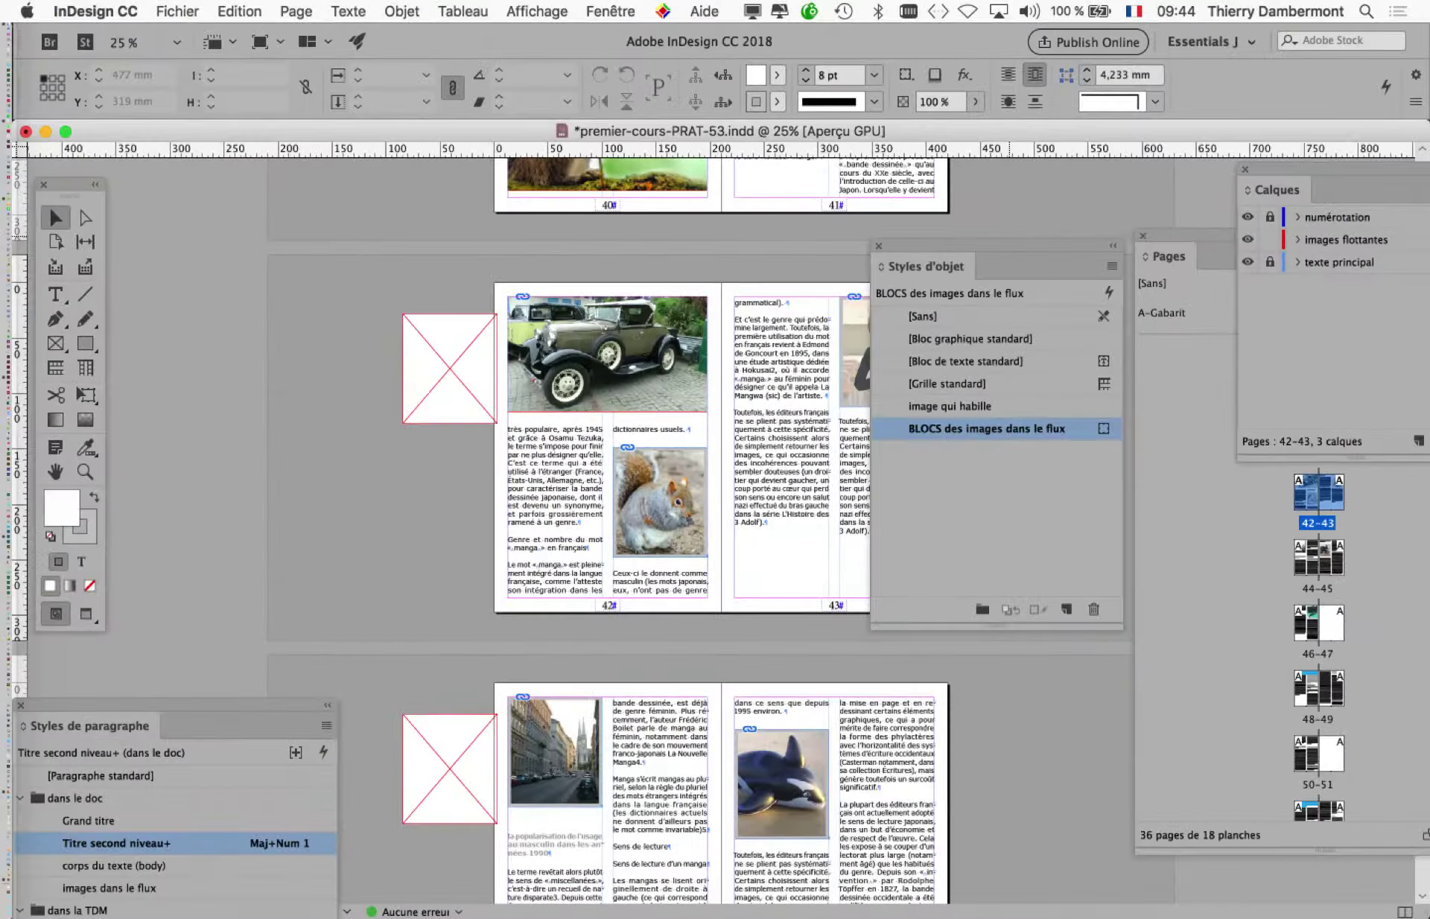
drag(1010, 246, 1122, 265)
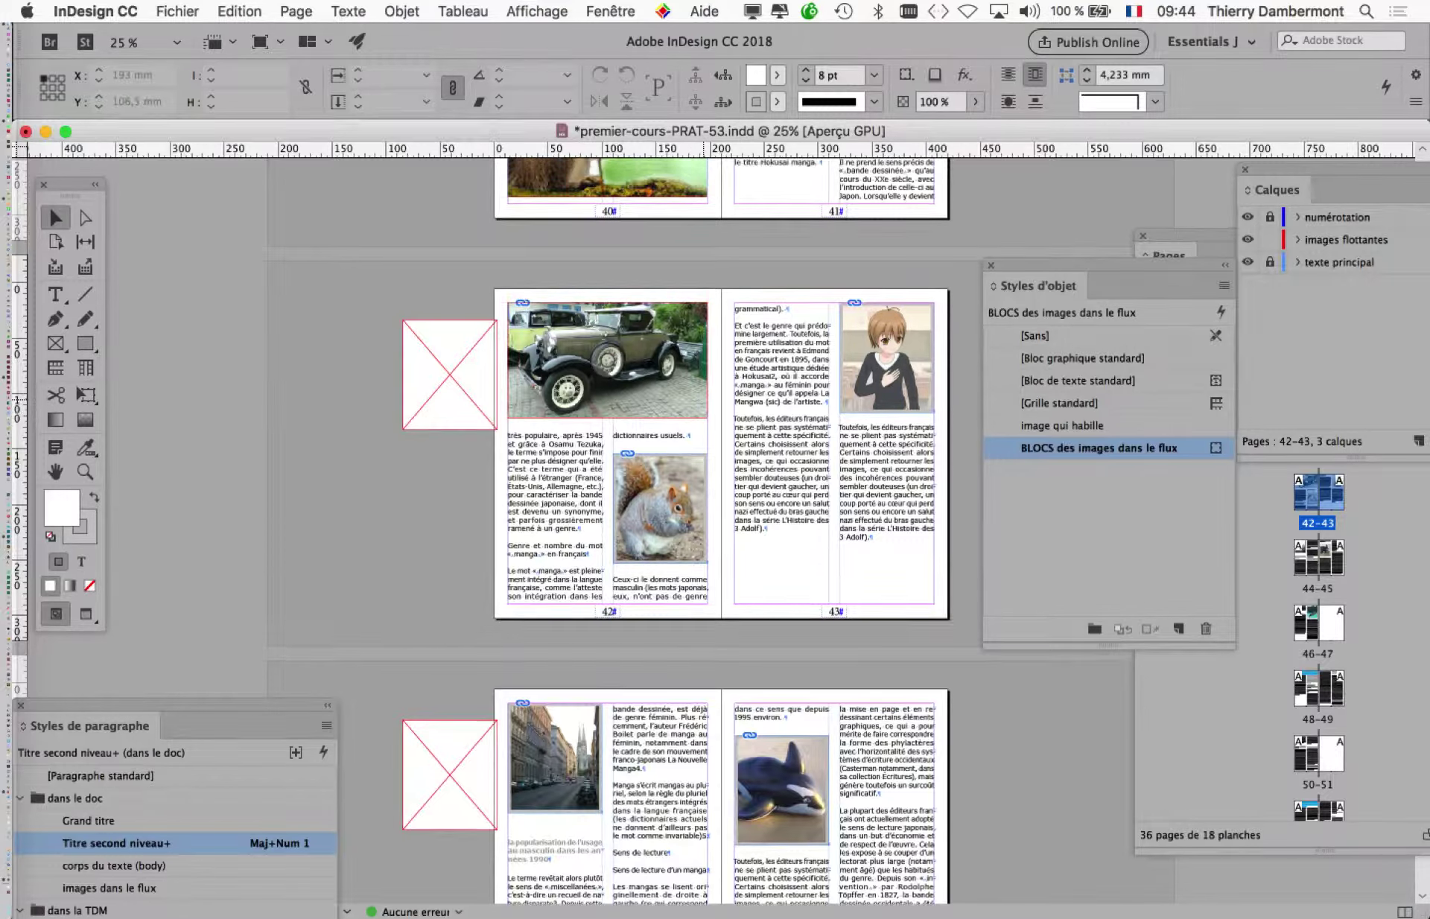
- Examine how the text wraps around the images on pages 40 to 43, including the vintage car on page 42
scroll(607, 365, up, 5)
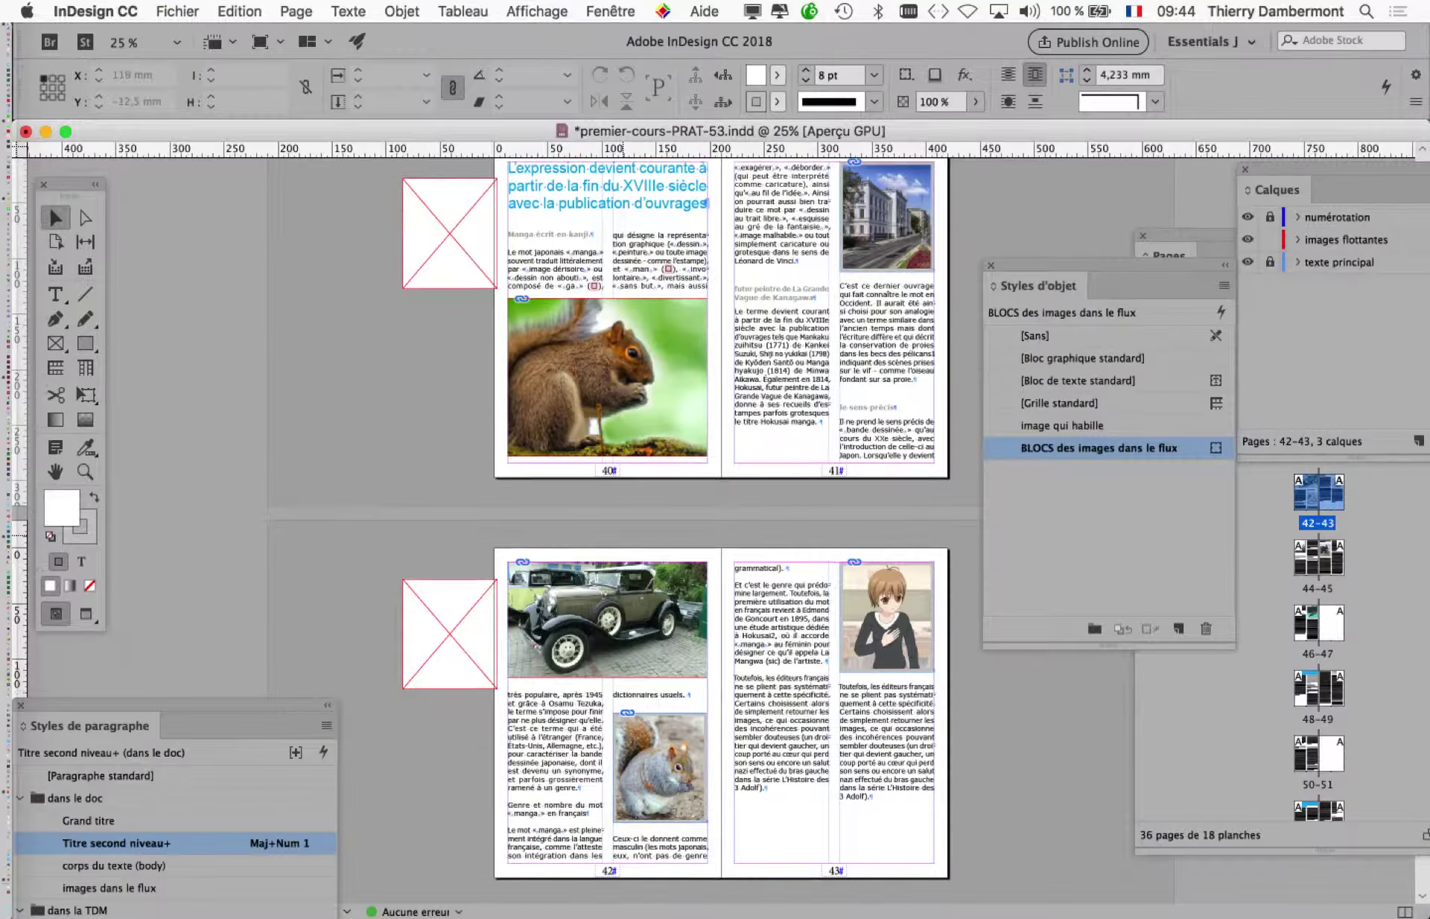
scroll(619, 435, down, 2)
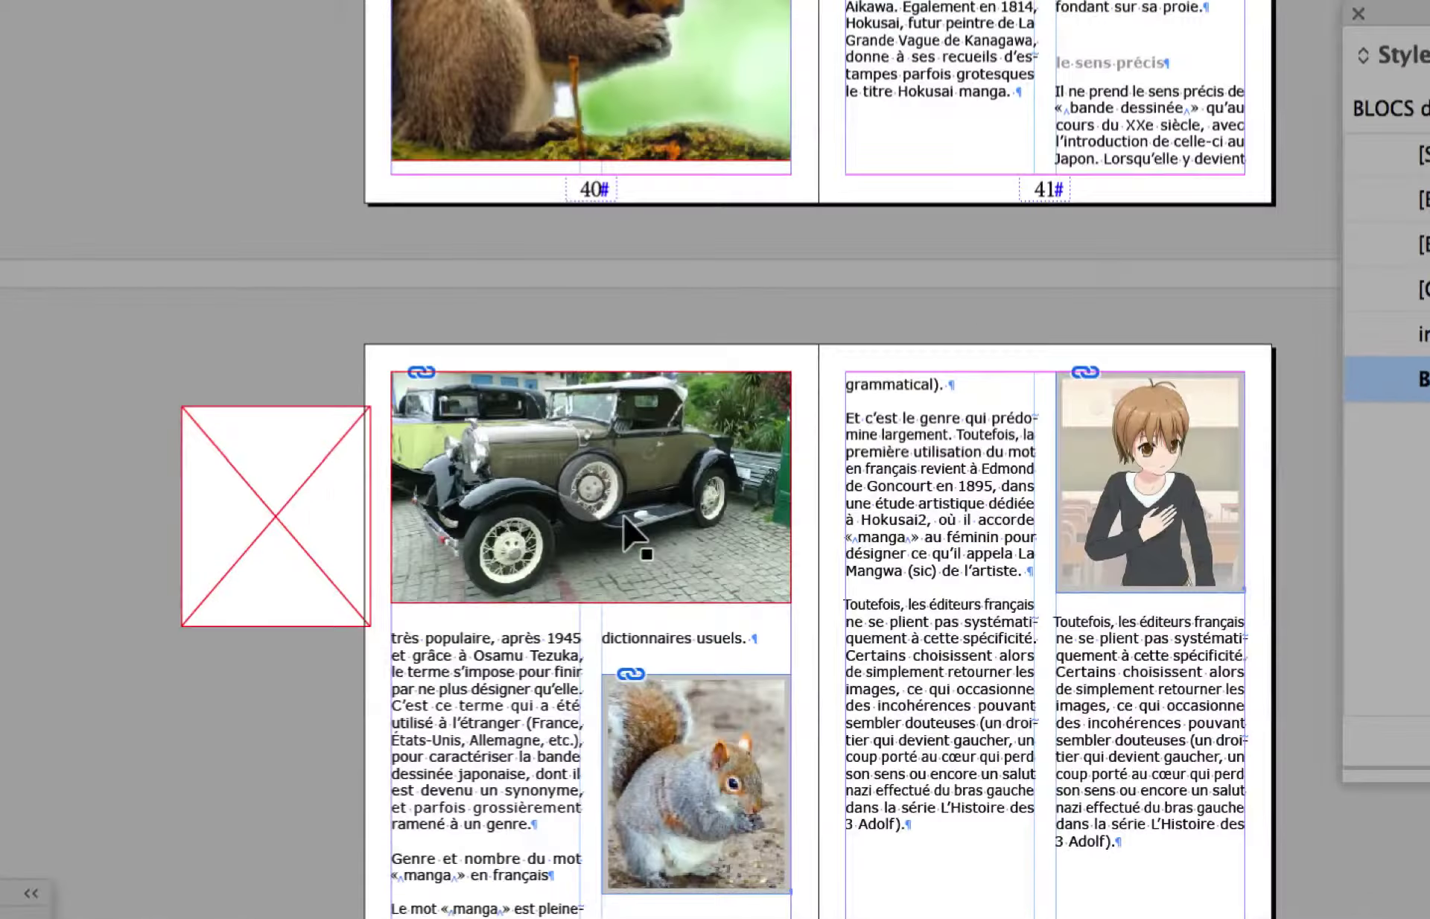
scroll(623, 520, down, 2)
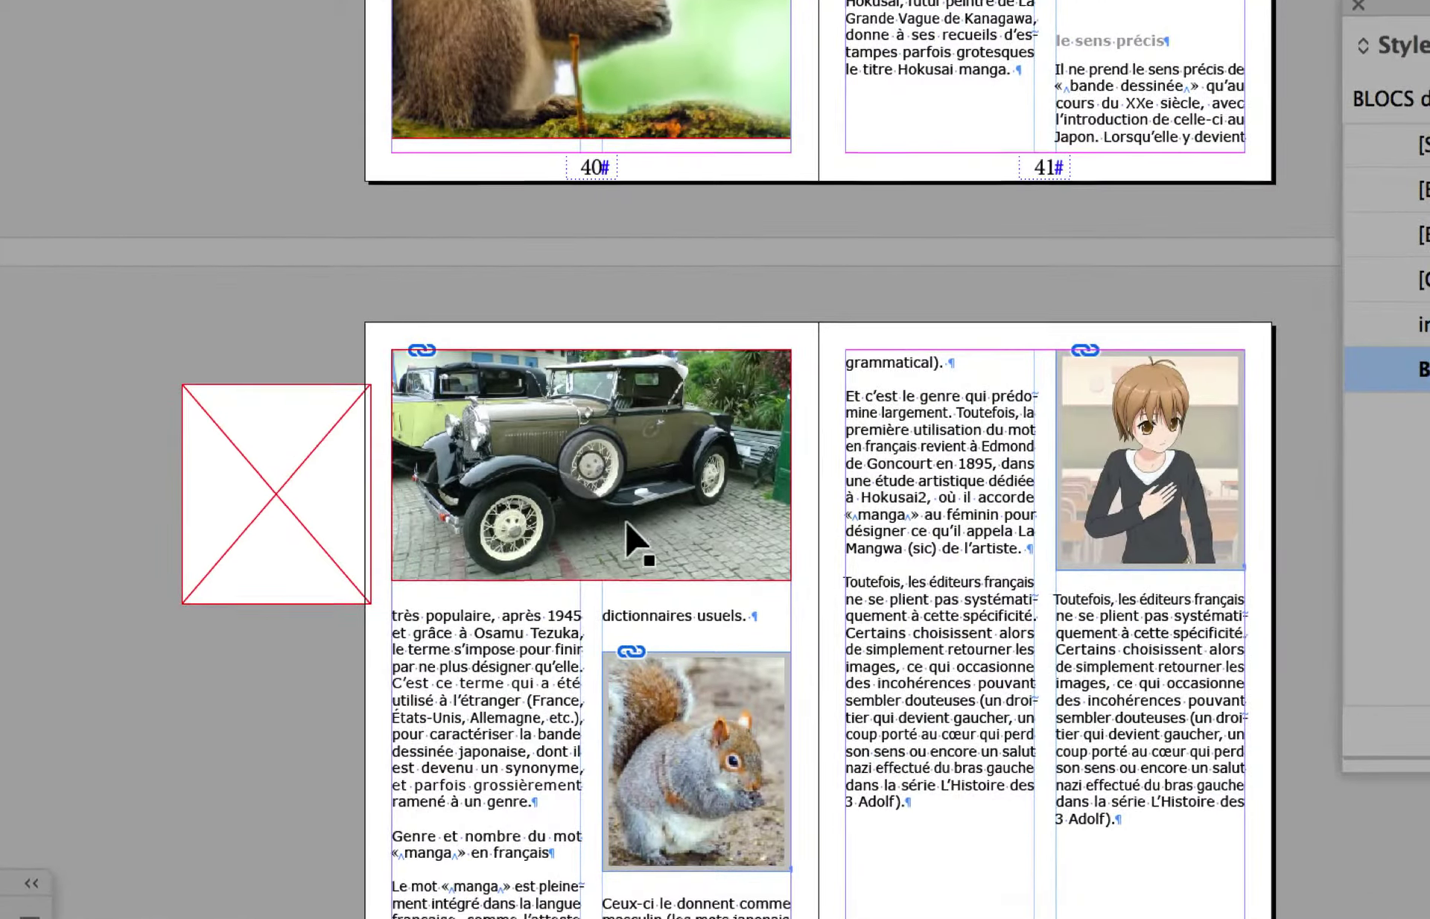
scroll(618, 604, up, 2)
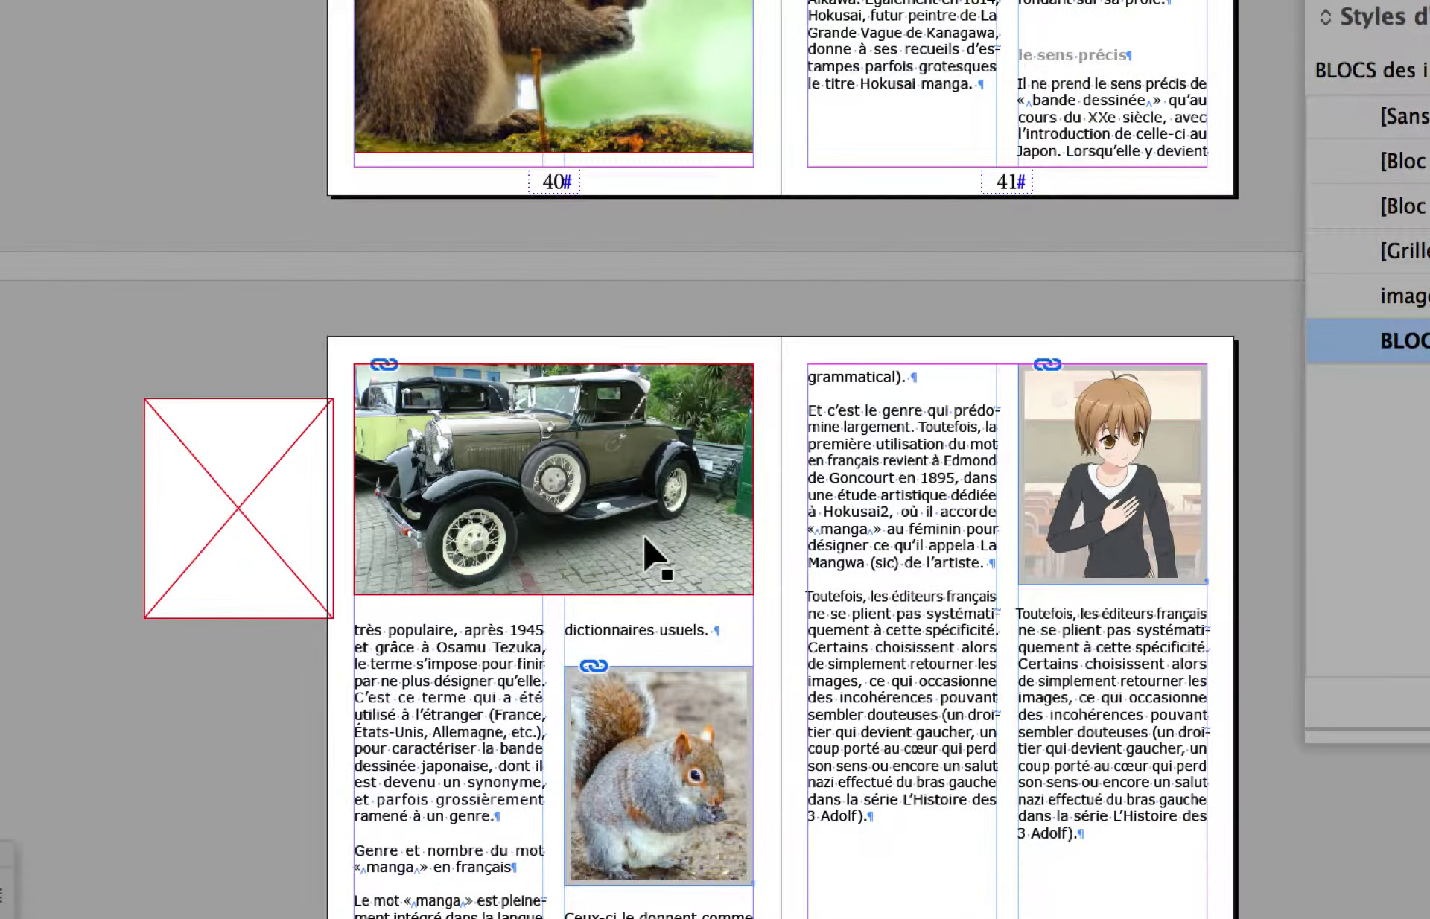
click(645, 538)
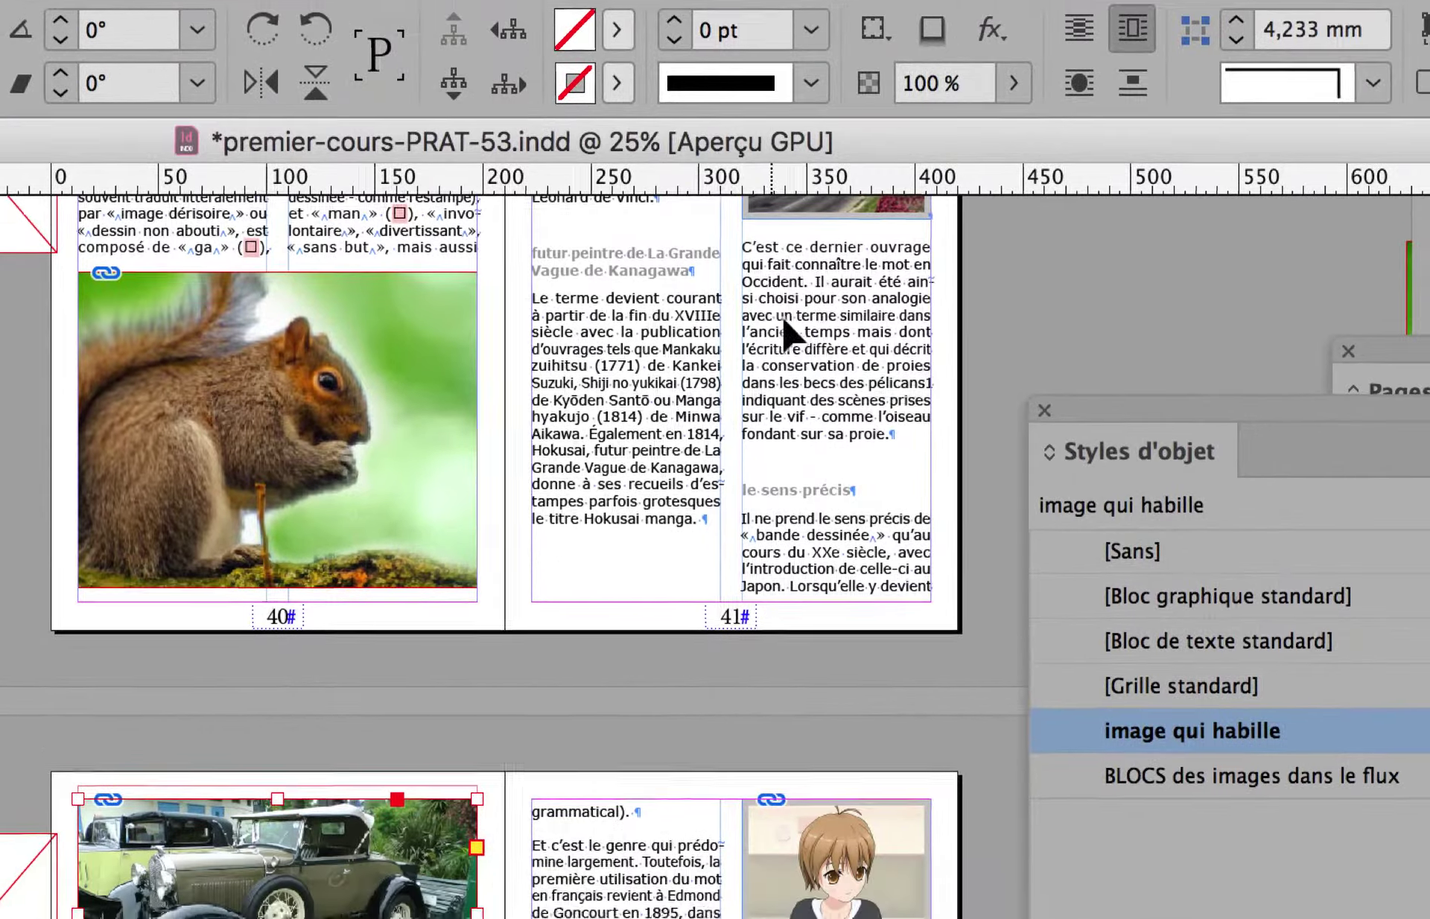
scroll(782, 319, up, 5)
scroll(781, 554, down, 3)
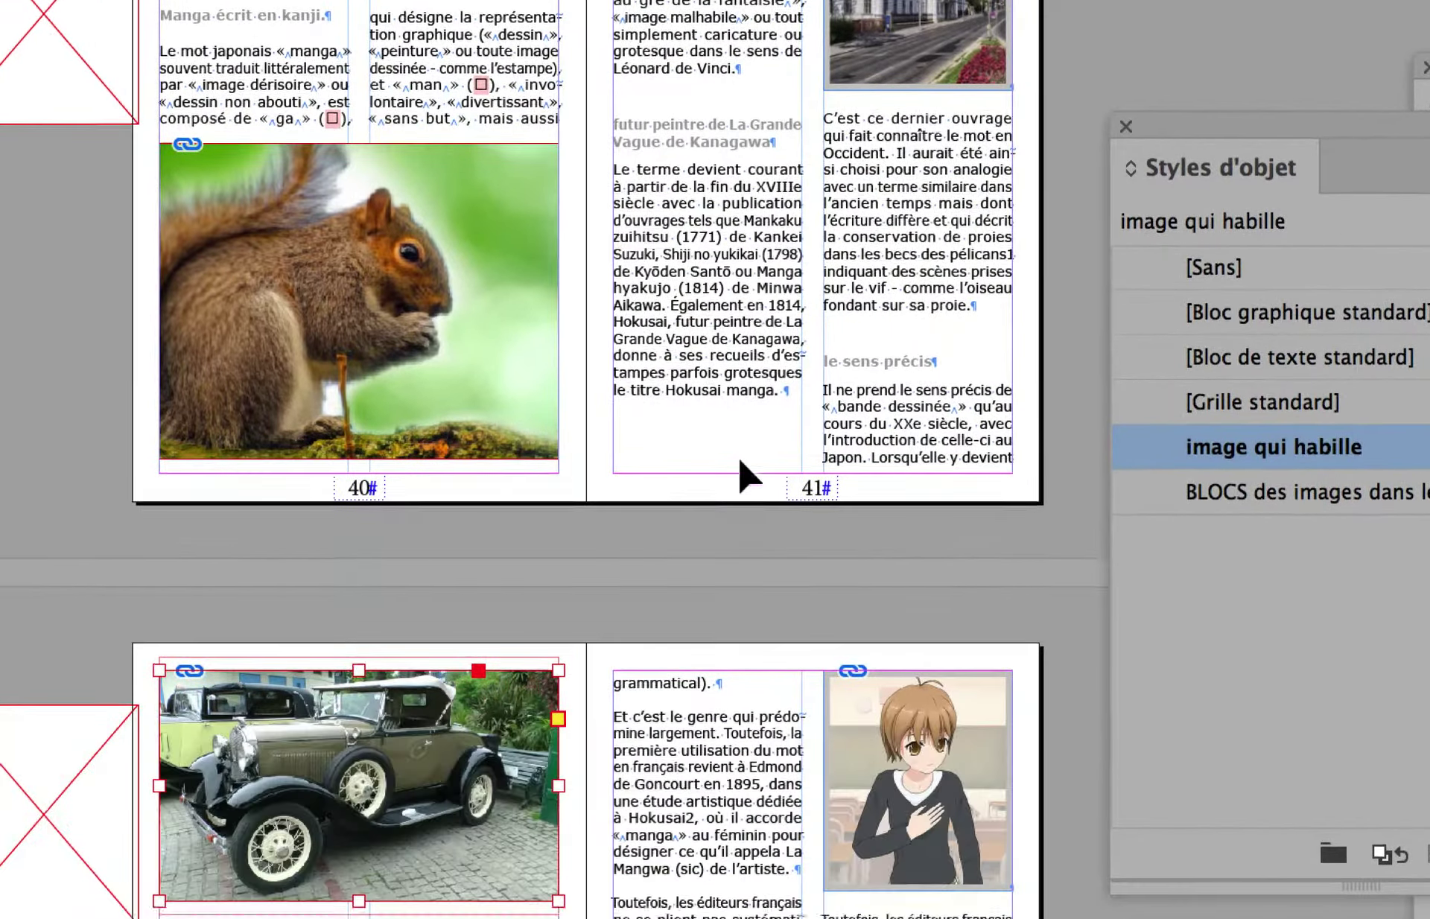
scroll(733, 476, down, 3)
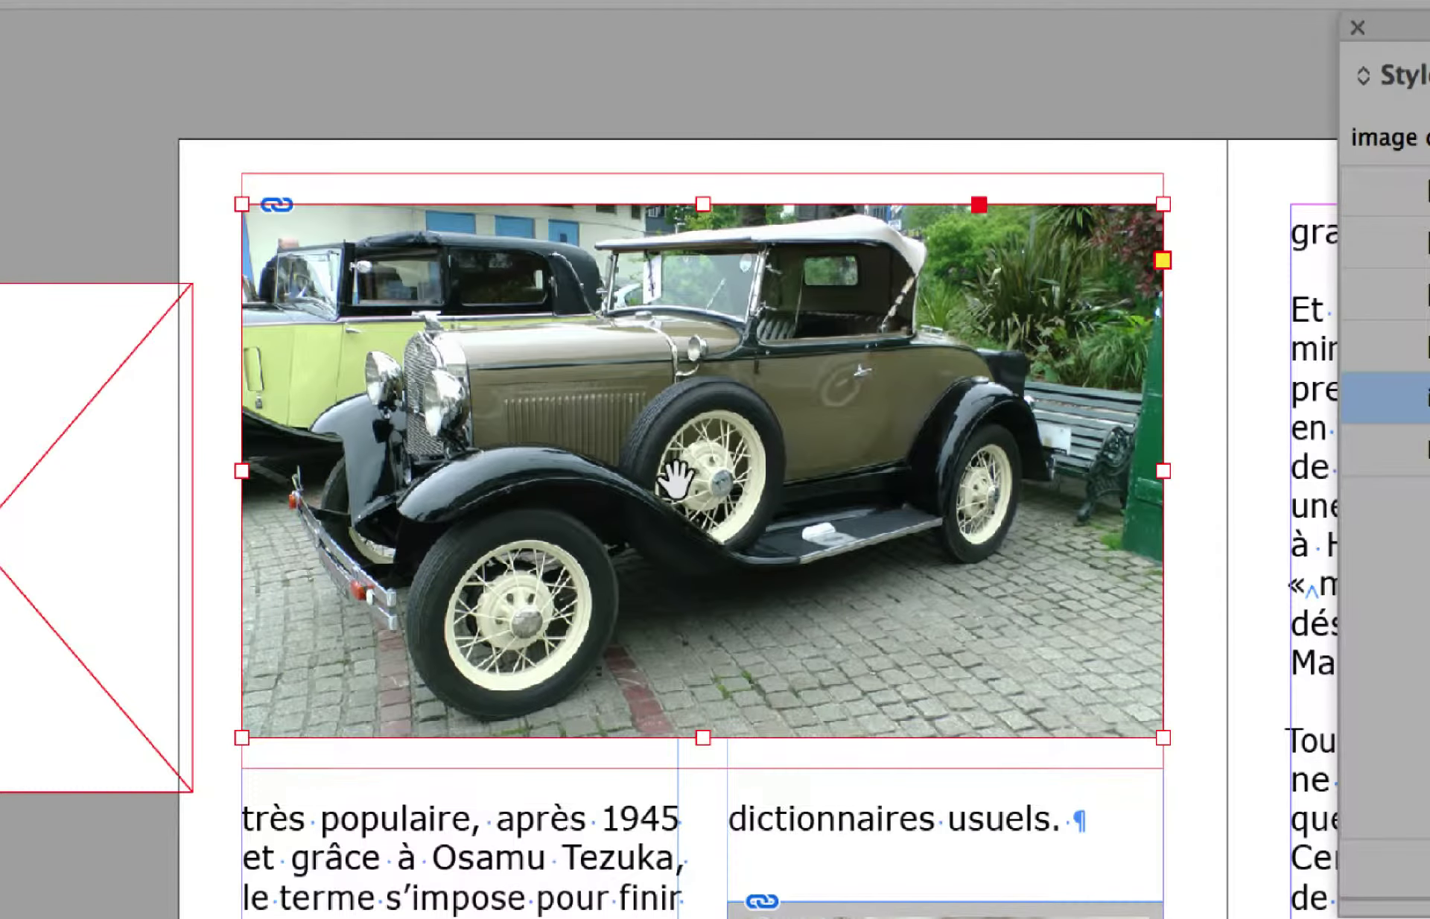
- Select the car picture inside its frame on page 42 and enlarge it beyond the frame with the Free Transform tool
click(610, 490)
click(676, 479)
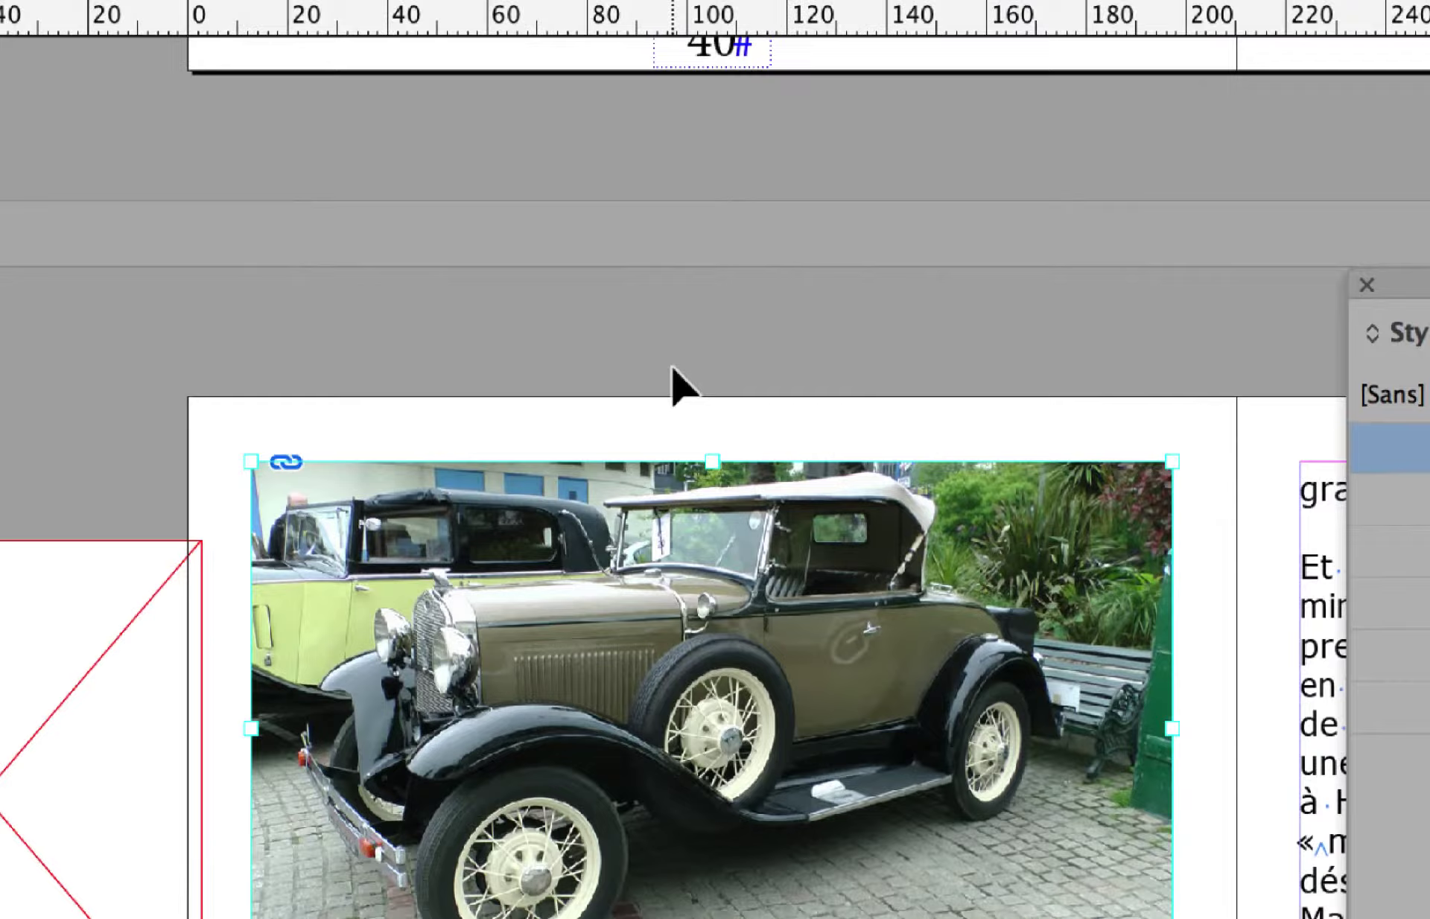
click(663, 108)
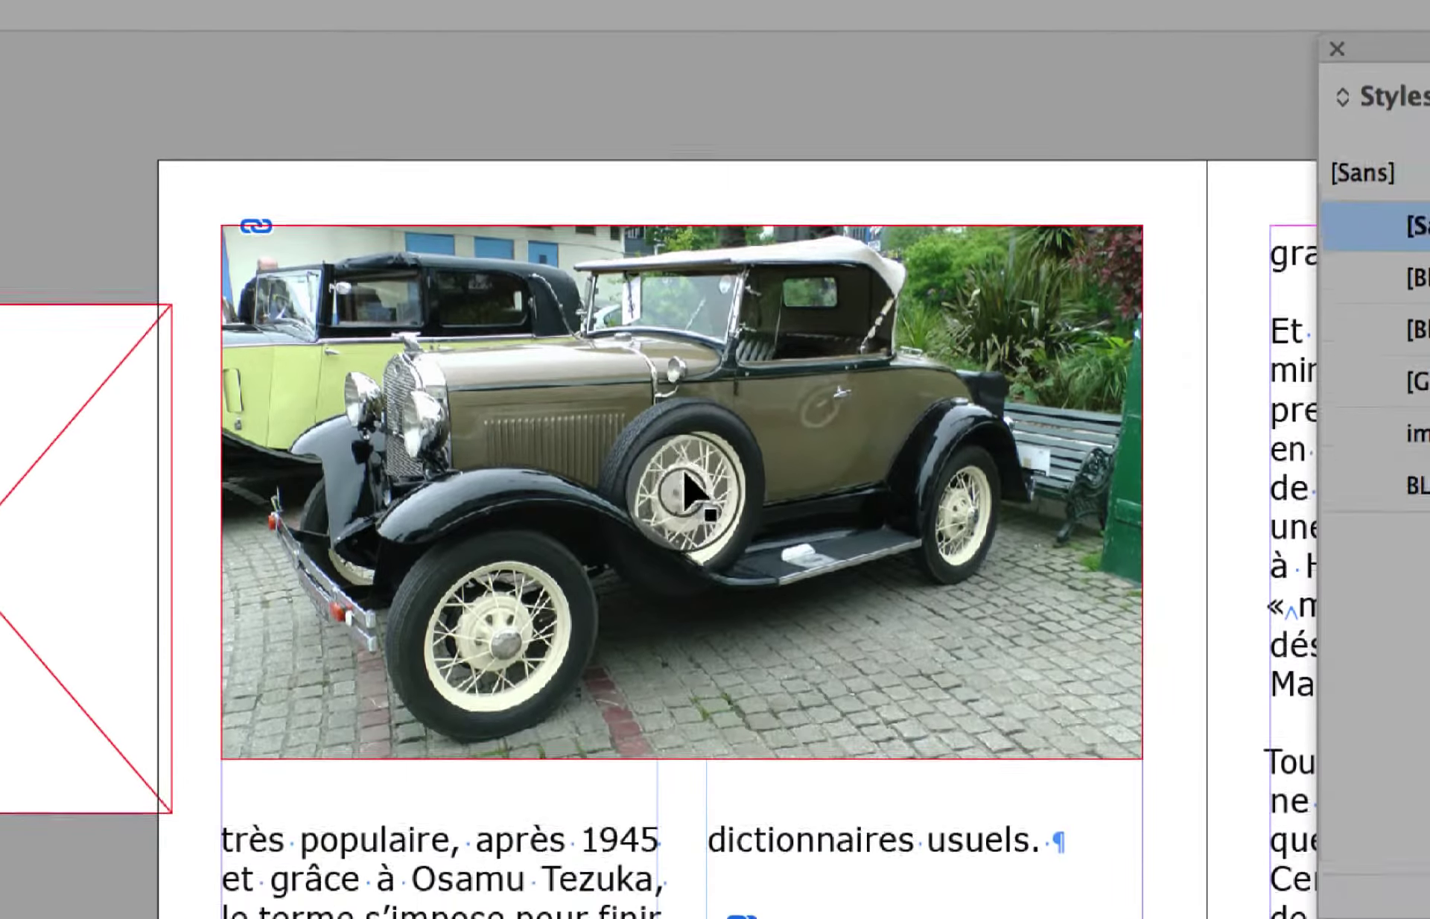
click(683, 475)
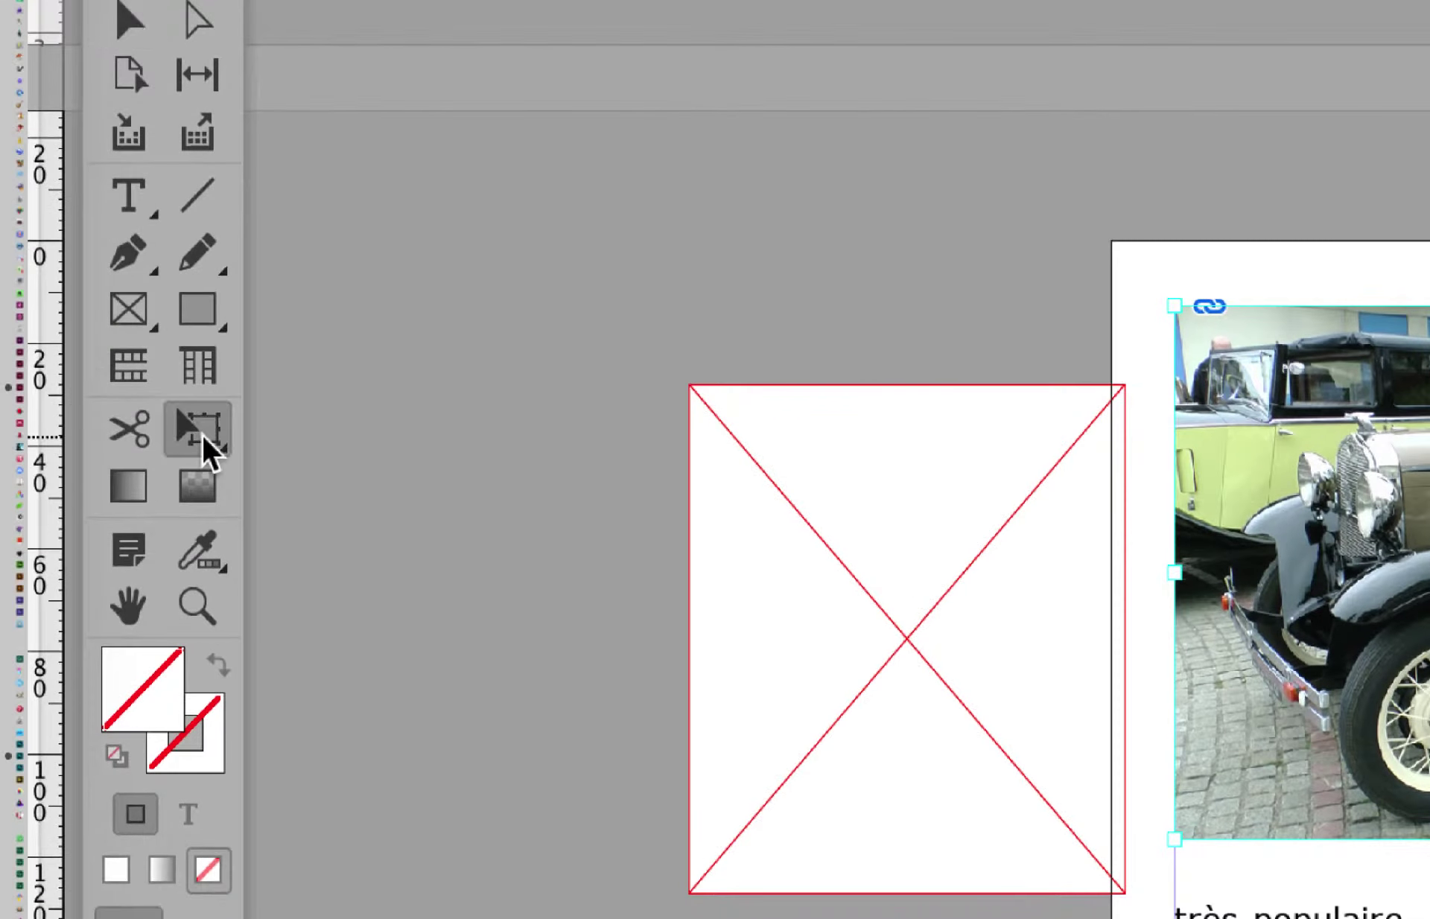
click(207, 436)
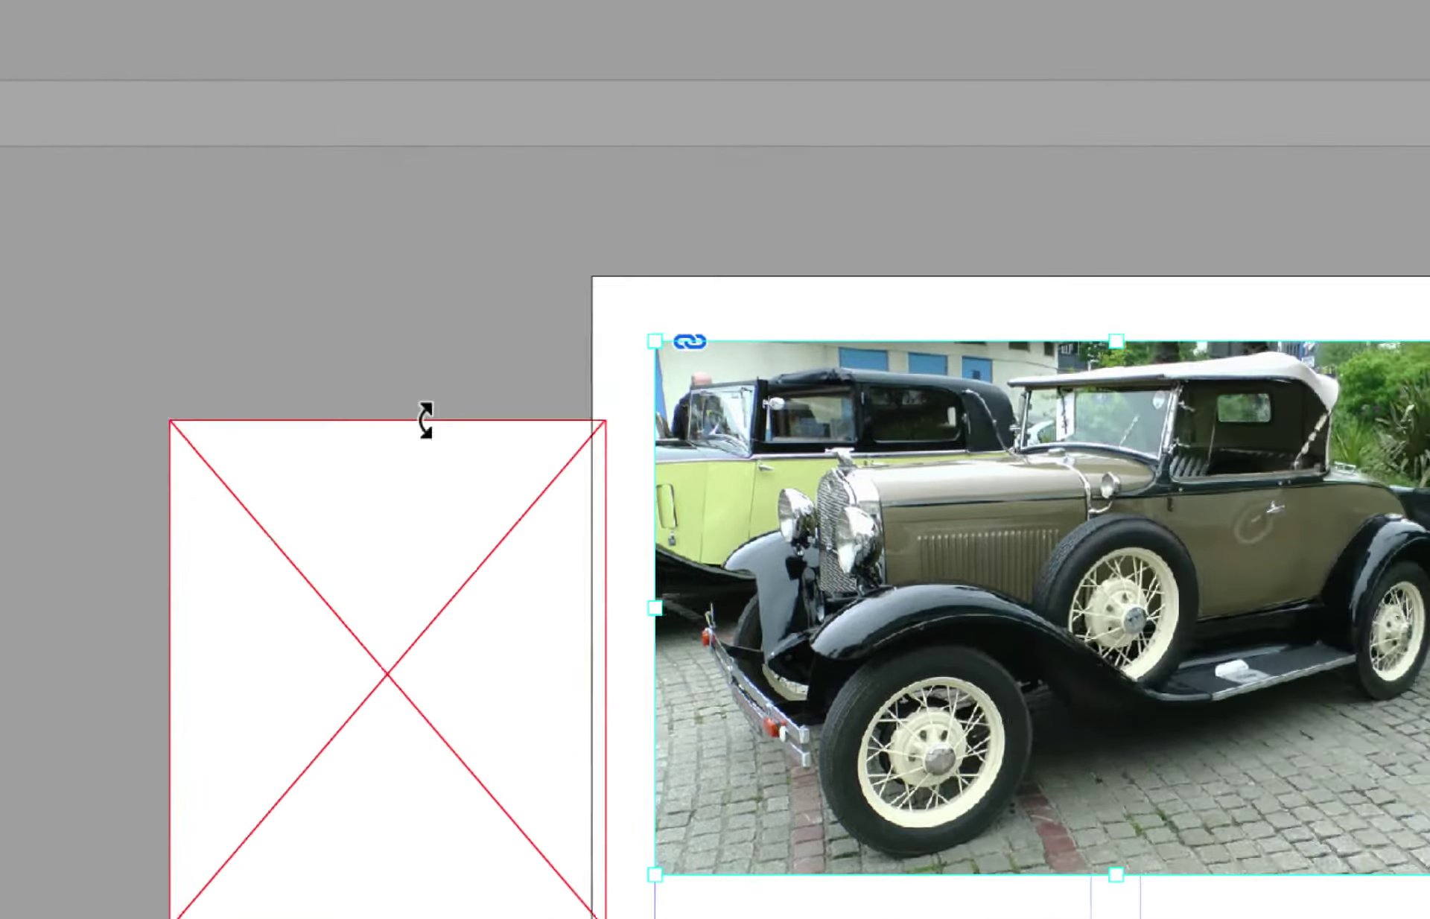
drag(655, 341, 509, 277)
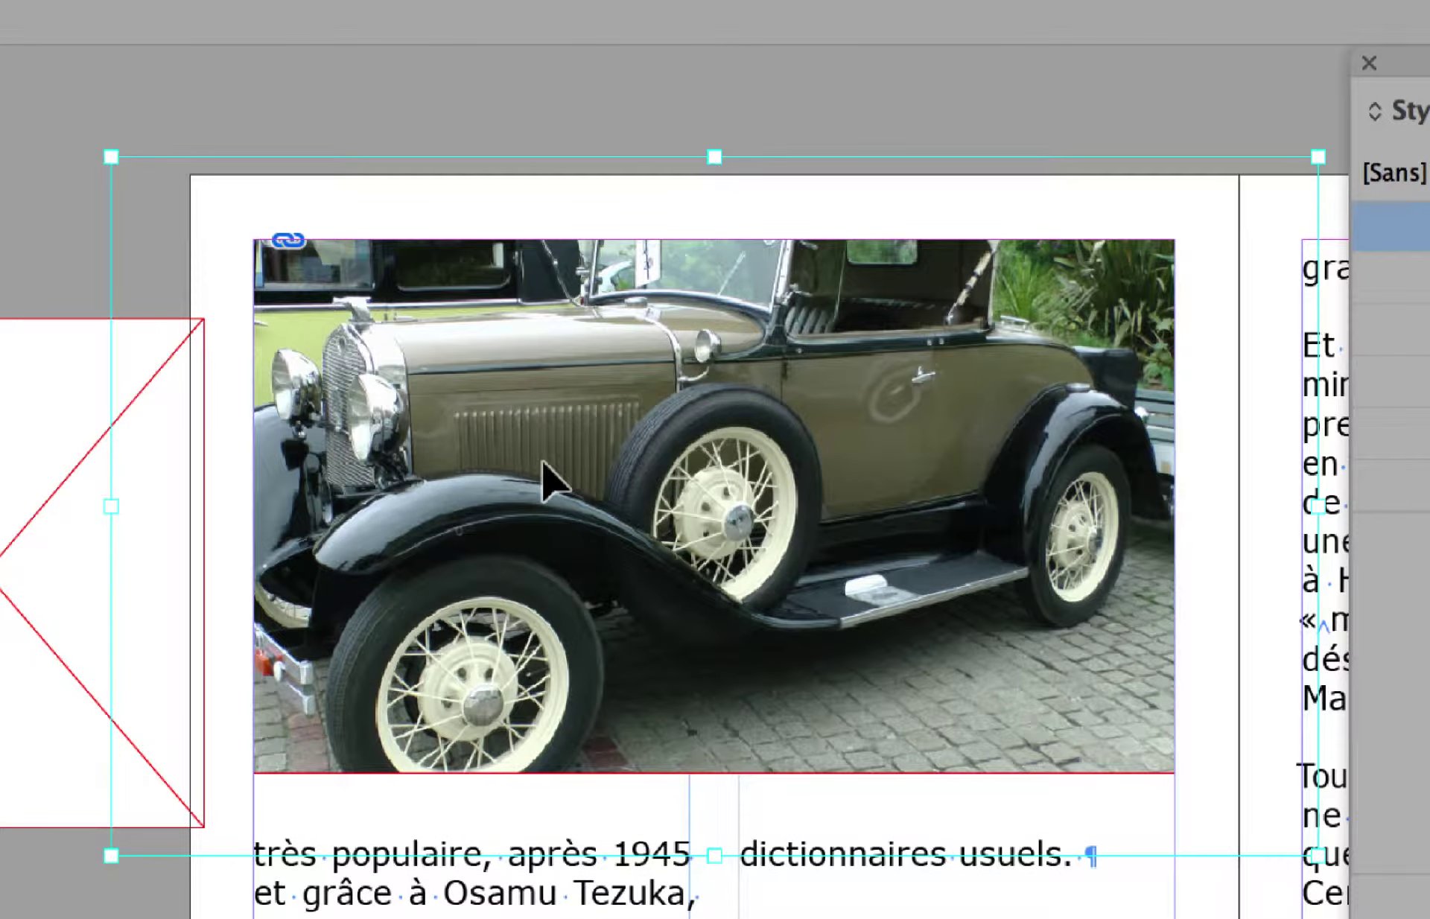
- Reposition the enlarged car picture within its frame and extend the frame's lower edge downward to show the whole front wheel
drag(541, 460, 595, 499)
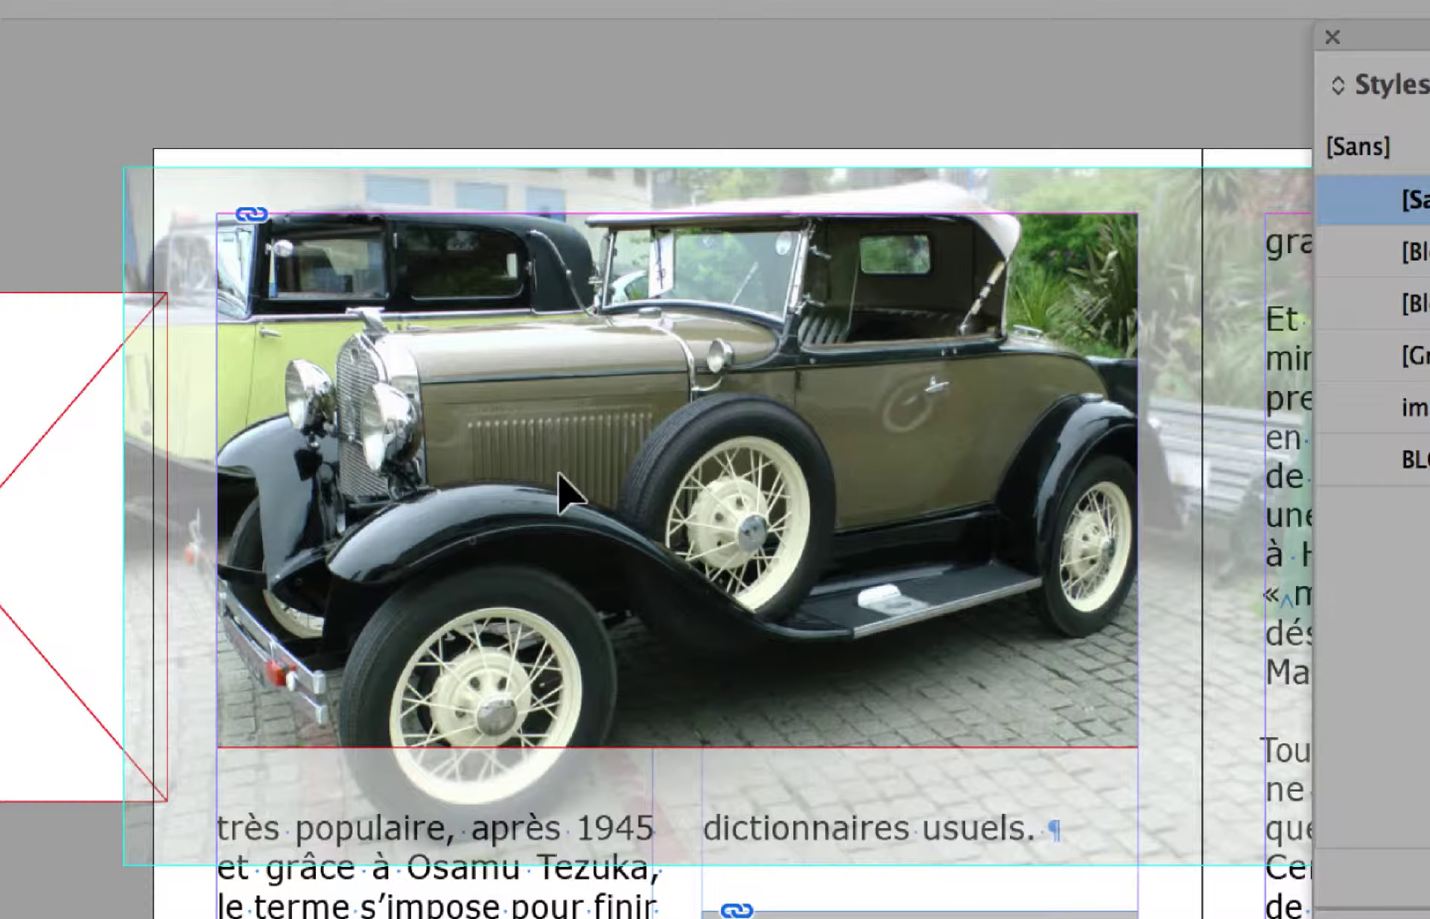
mouse_move(558, 474)
mouse_down()
mouse_move(584, 504)
mouse_move(575, 489)
mouse_up()
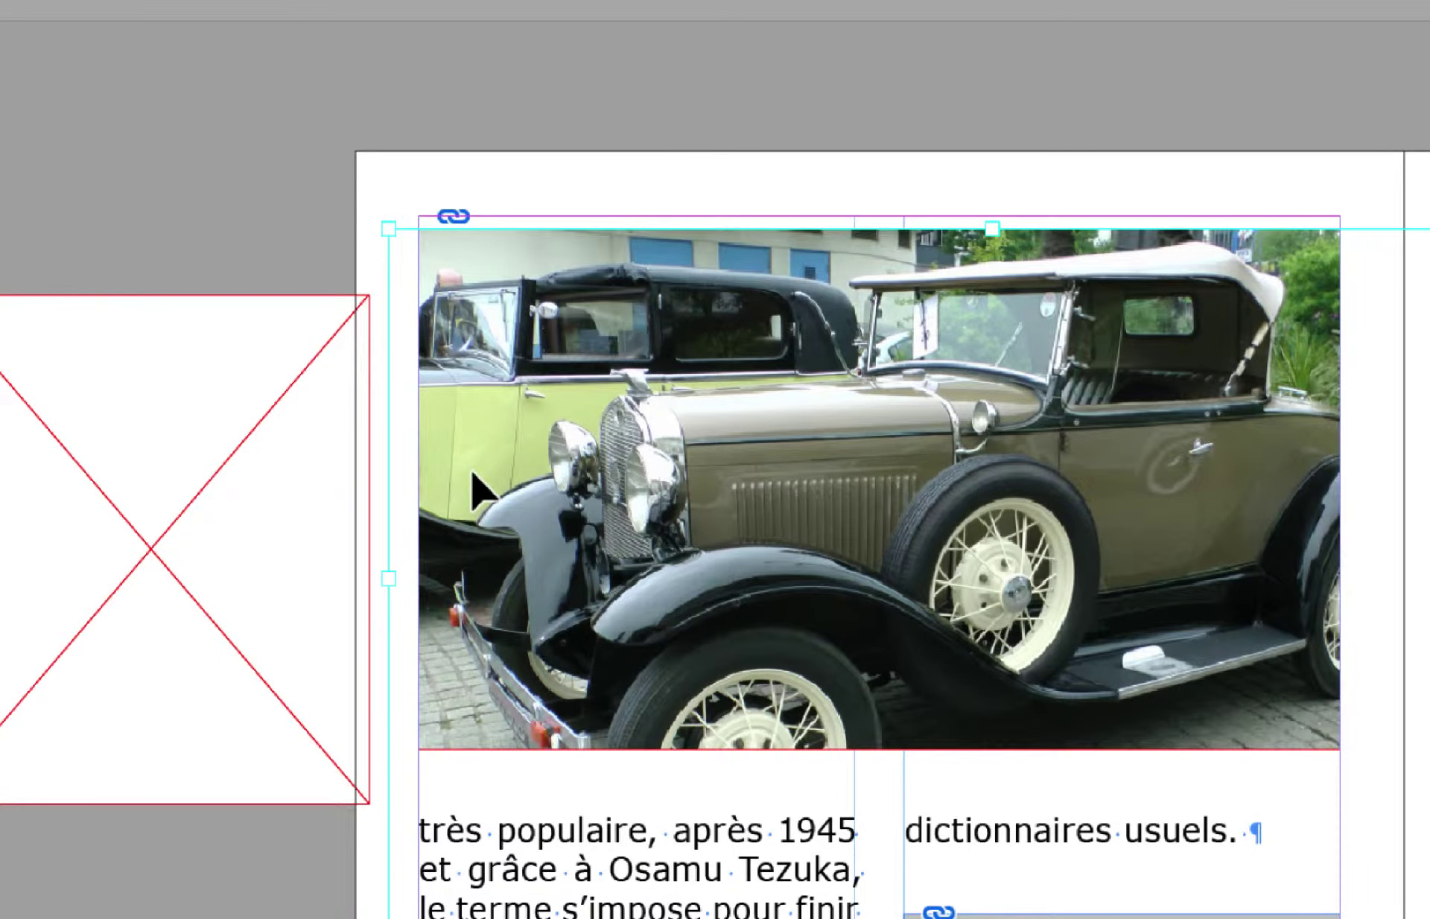
drag(474, 473, 472, 479)
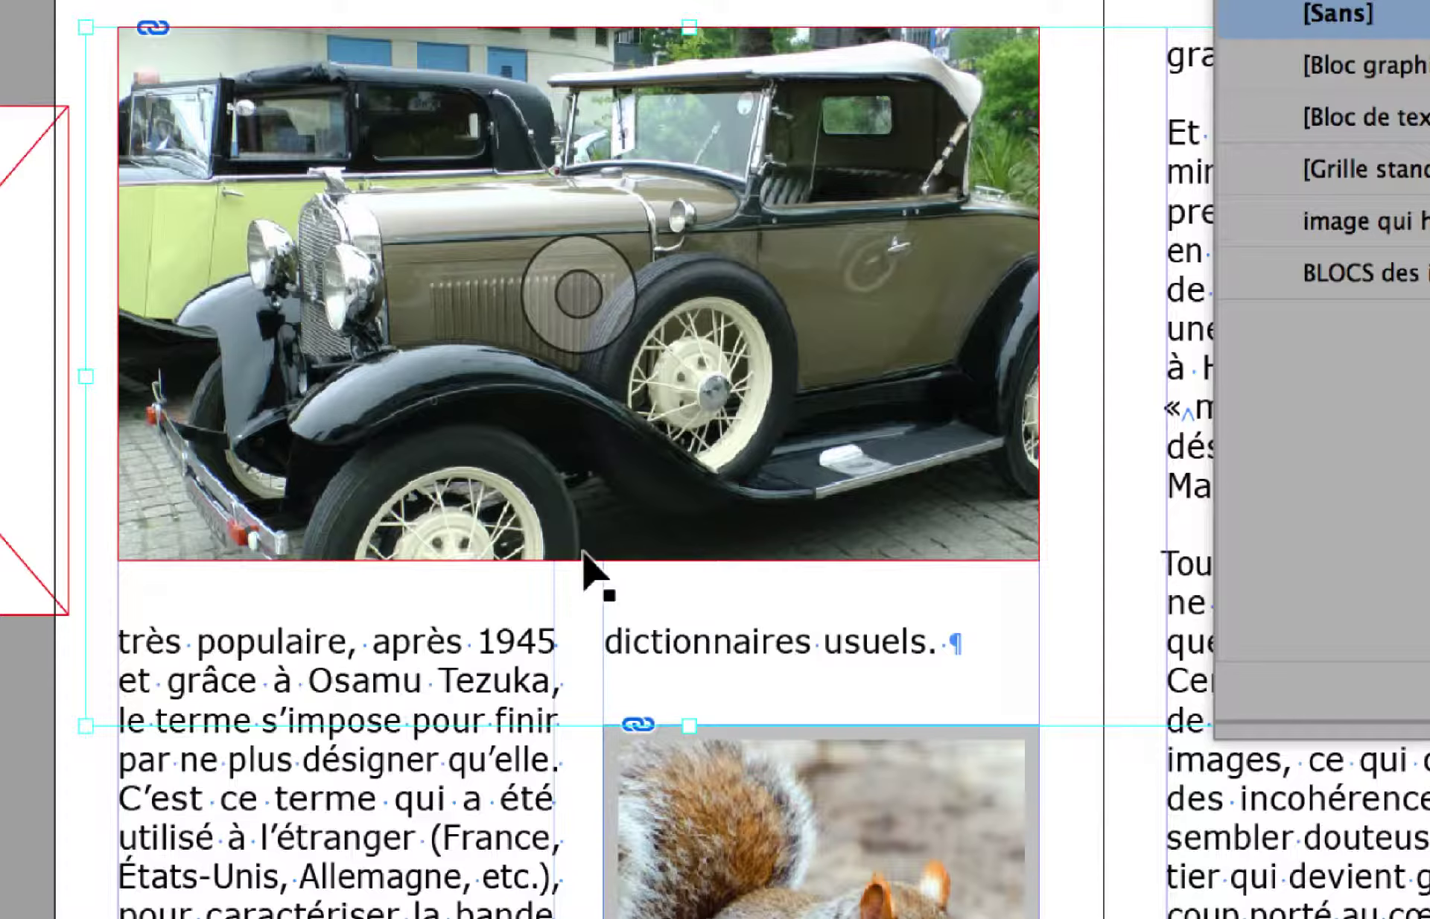
click(583, 559)
drag(583, 560, 583, 738)
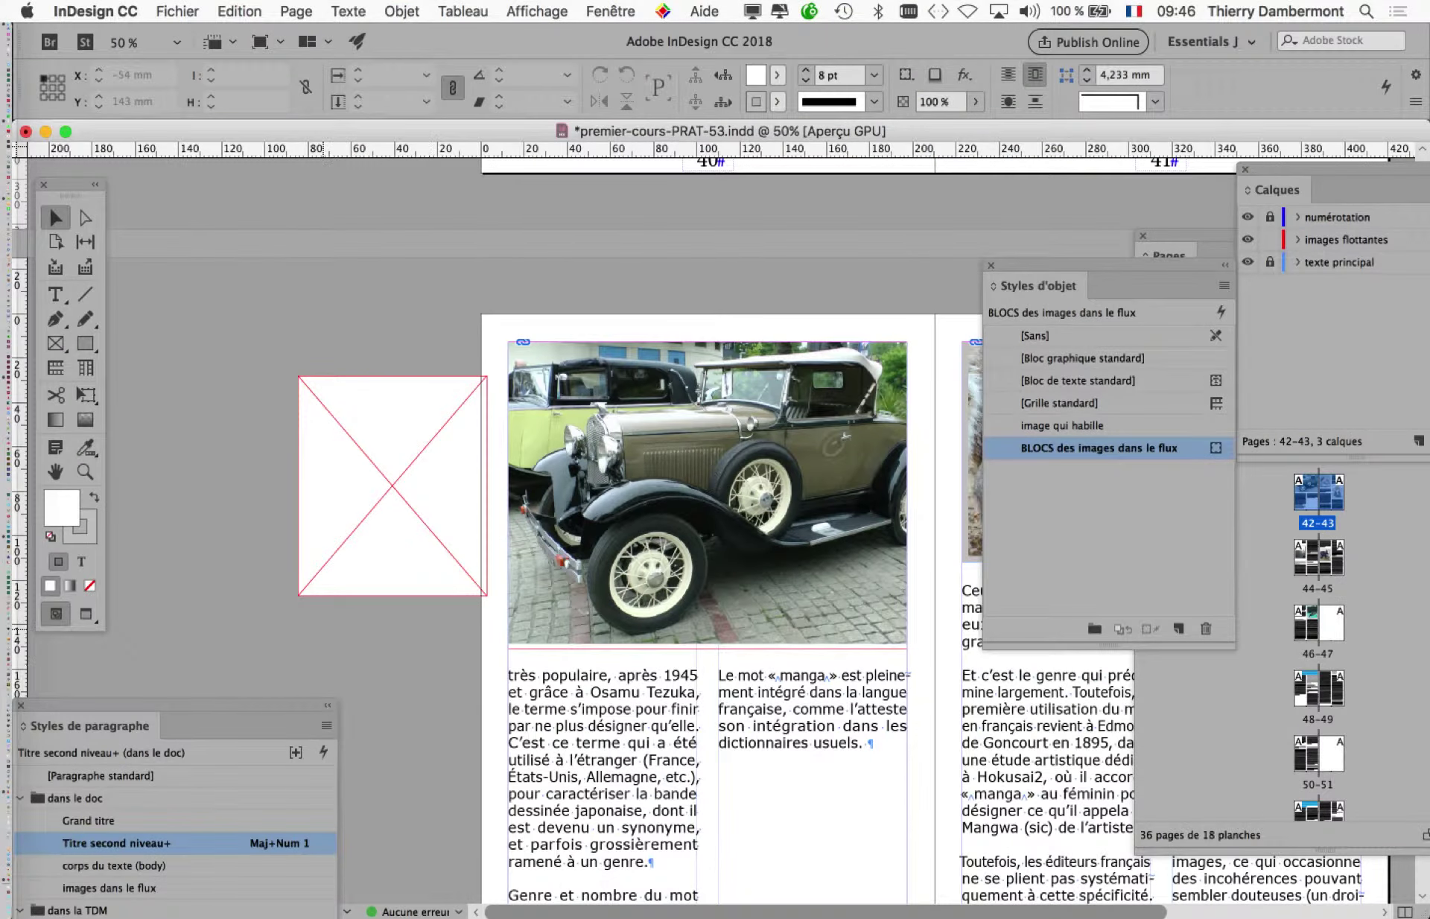
- Switch to preview mode and examine the layout of pages 42 and 43 without guides or frame edges
click(85, 614)
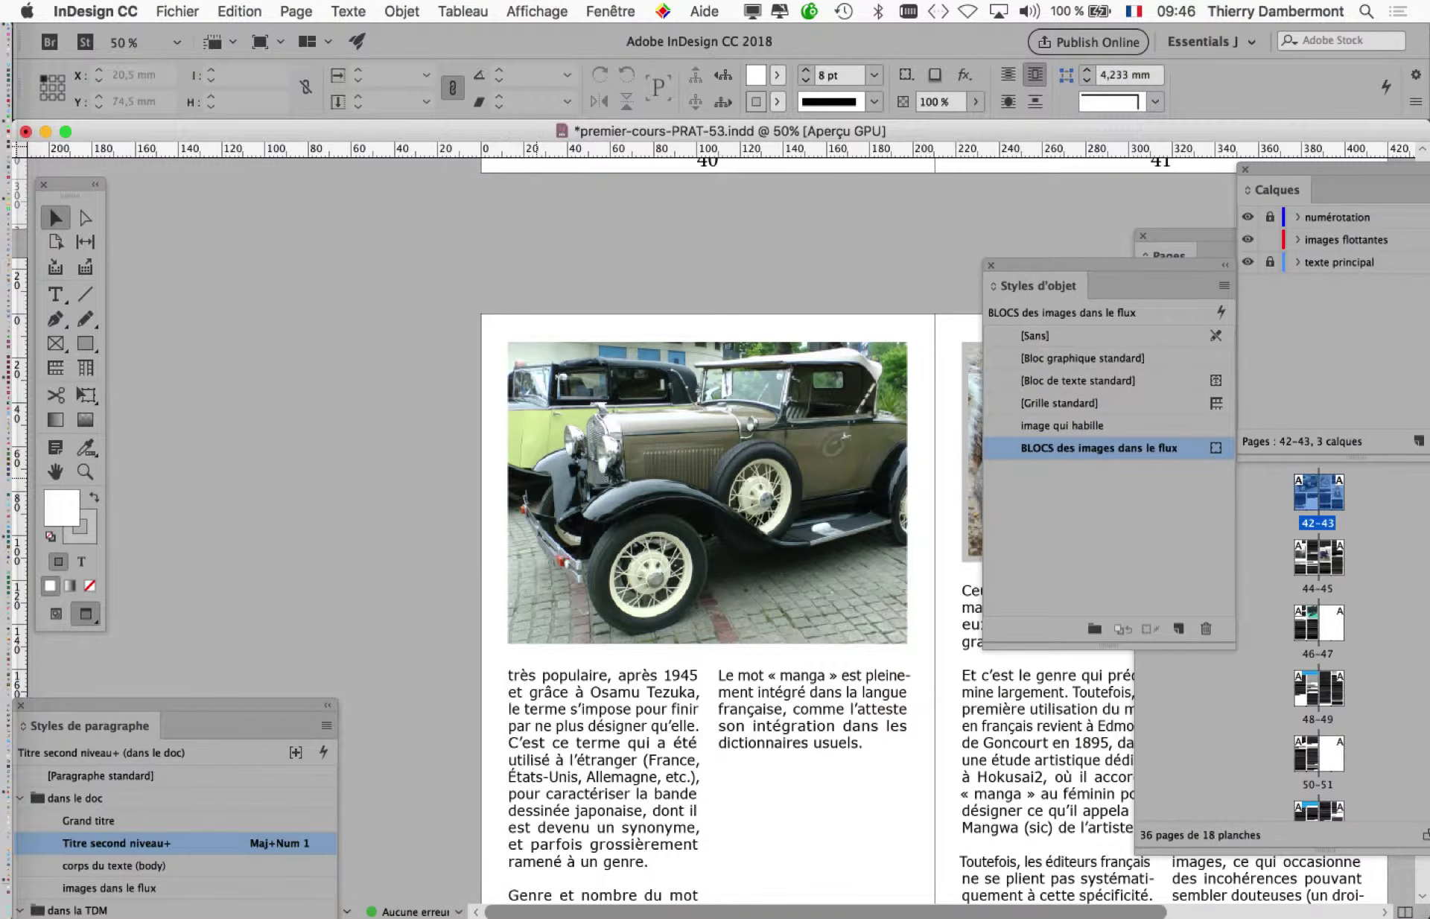
scroll(646, 490, down, 2)
scroll(645, 490, right, 4)
scroll(645, 489, down, 2)
scroll(645, 489, left, 1)
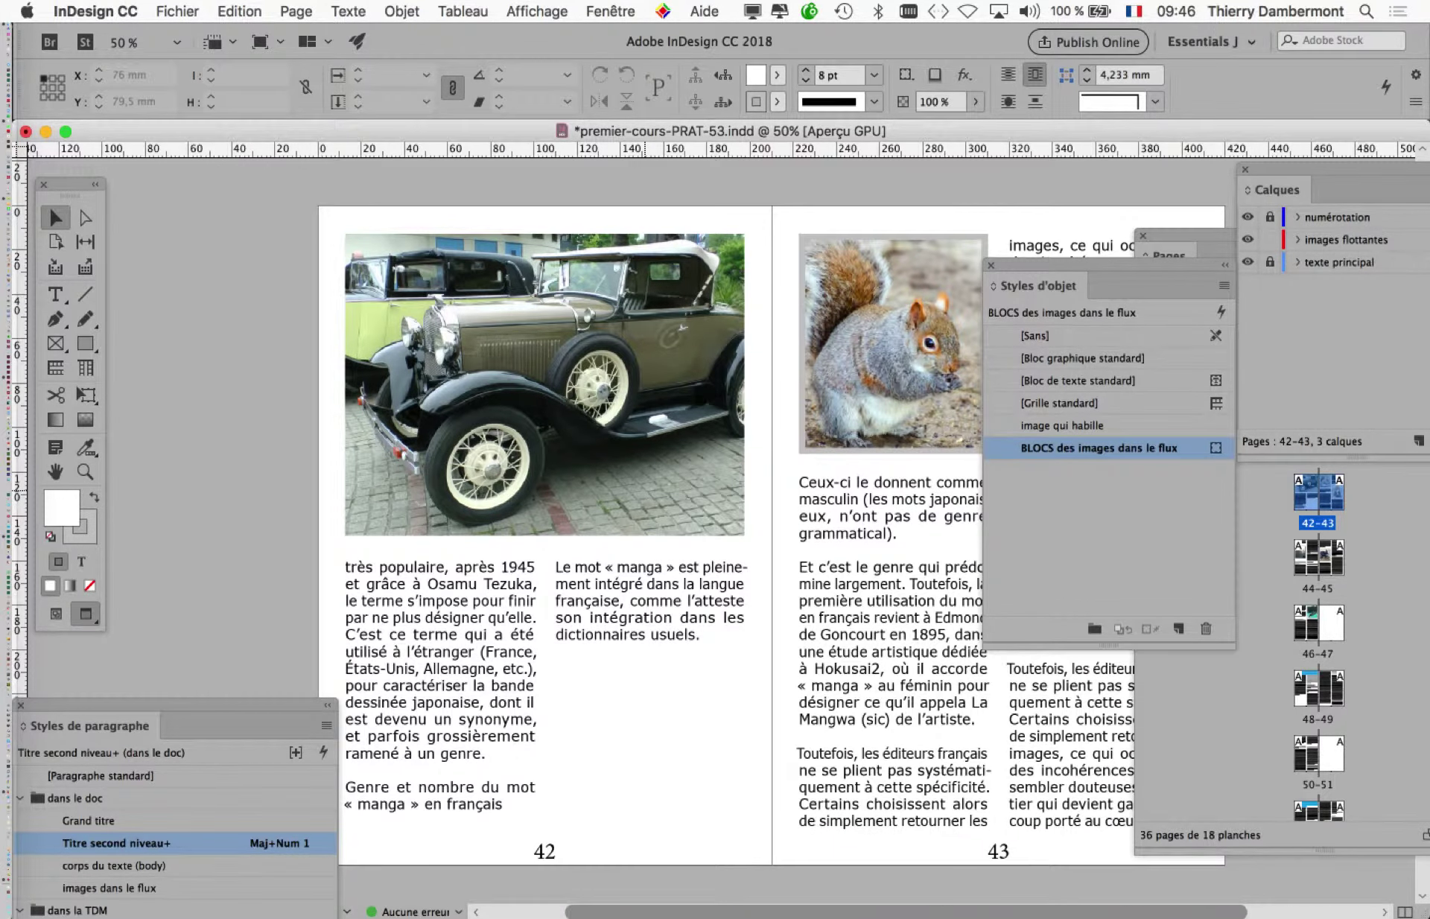
- Move the object styles panel away from the images on page 43 and inspect the whole spread
drag(1025, 265, 1051, 634)
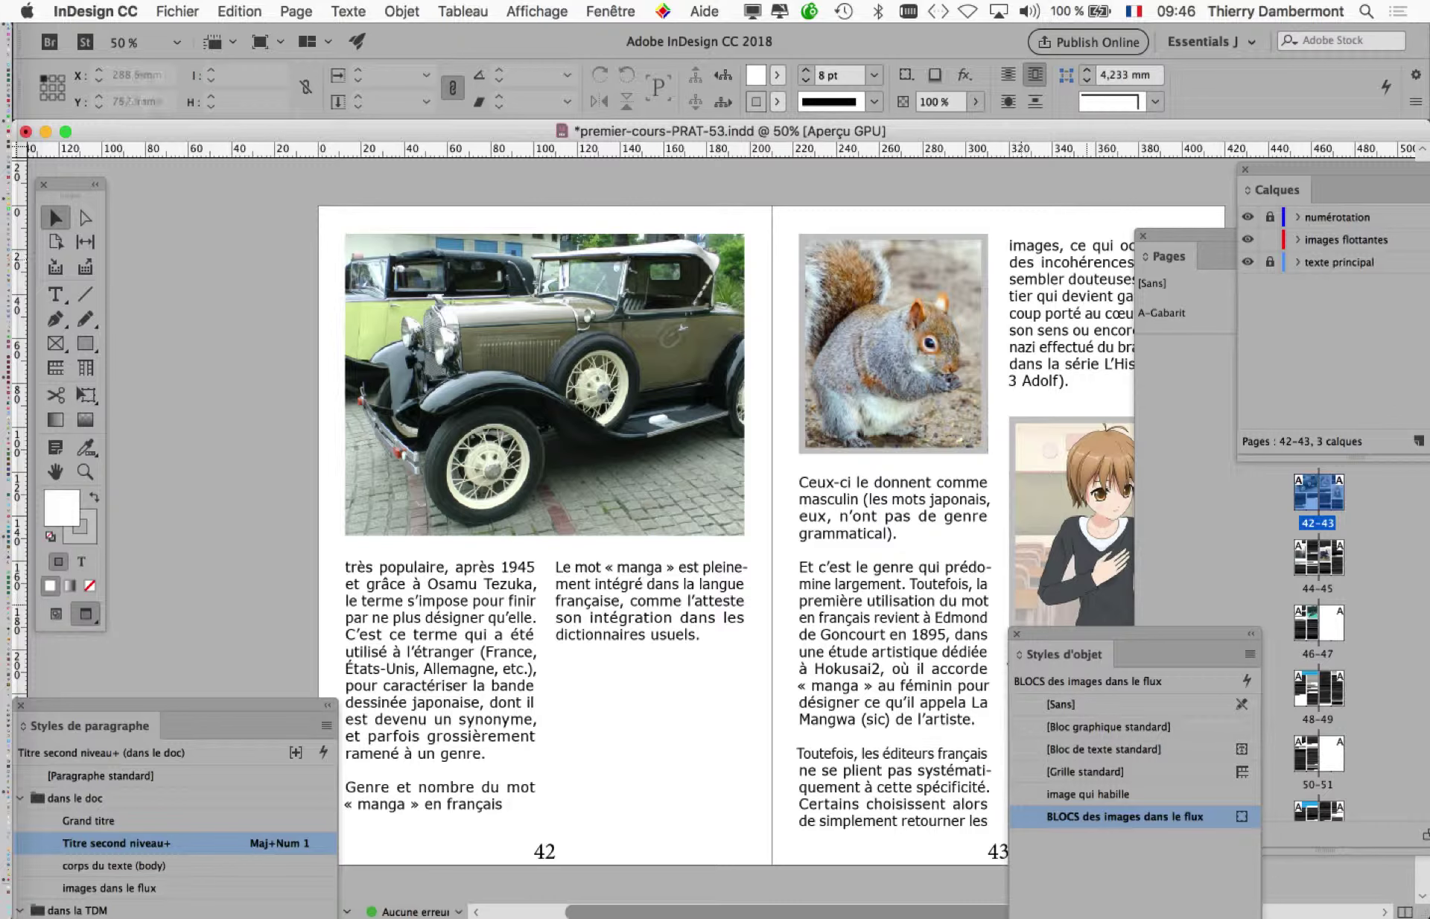
scroll(827, 475, right, 7)
scroll(827, 476, down, 2)
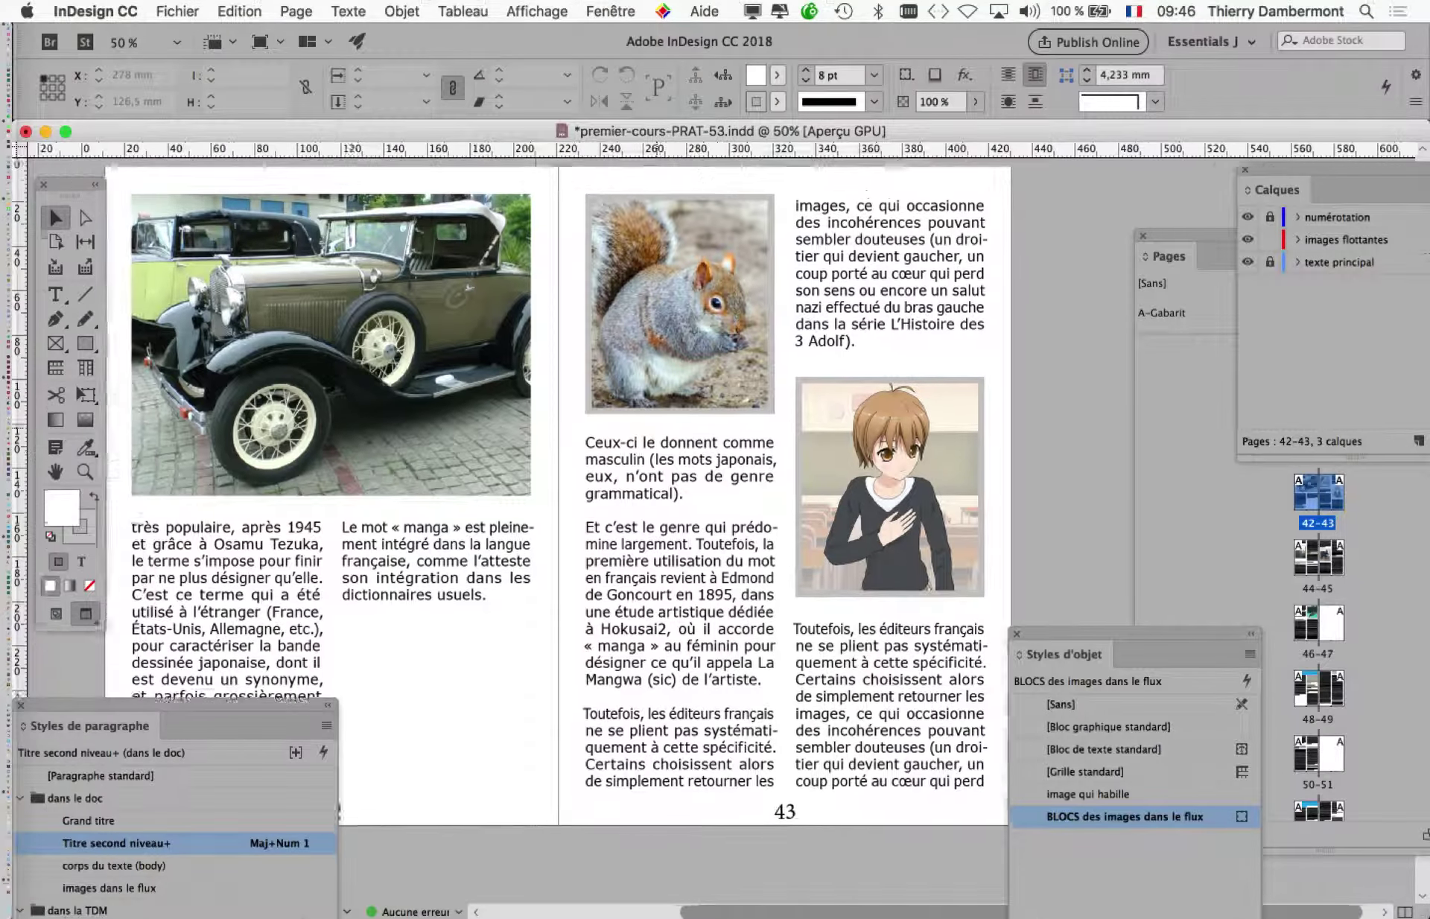
scroll(657, 429, left, 2)
scroll(657, 428, up, 1)
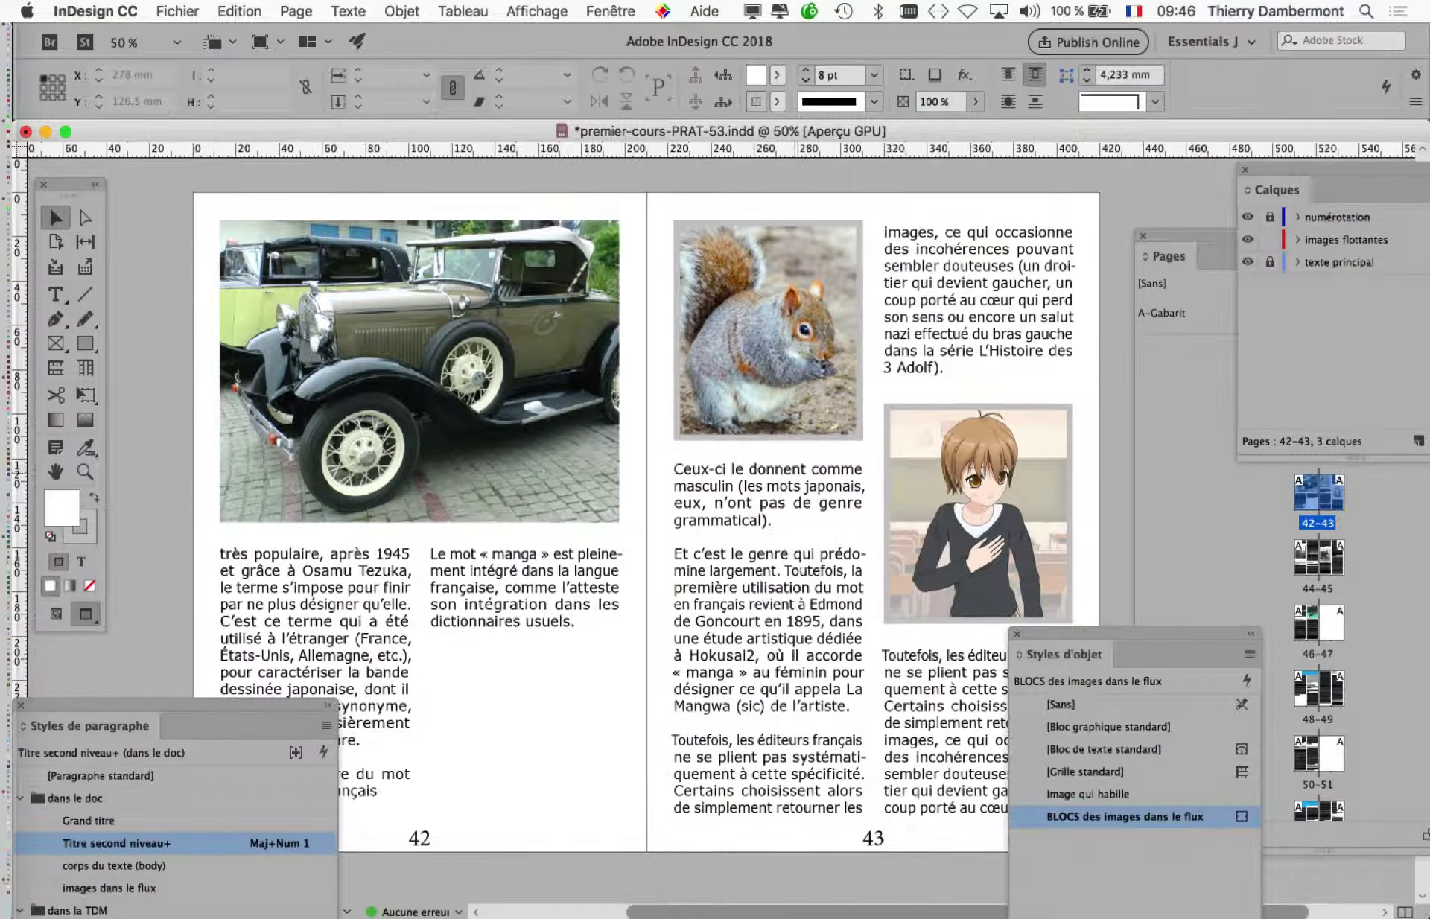
- Clear the selection of the empty frame beside page 42 and save the document
click(154, 364)
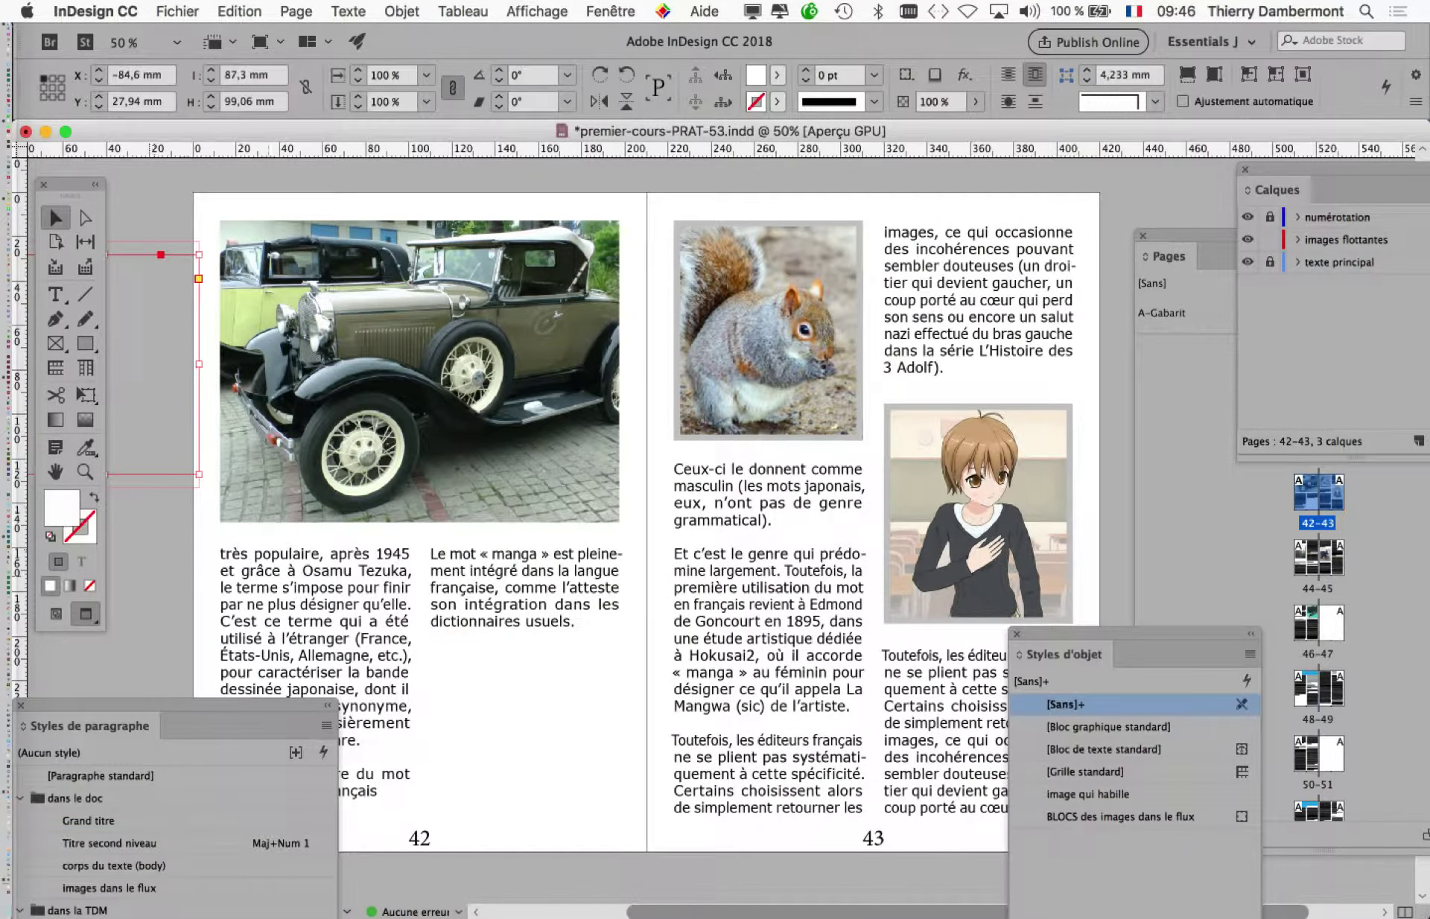
key(super+shift+a)
click(189, 11)
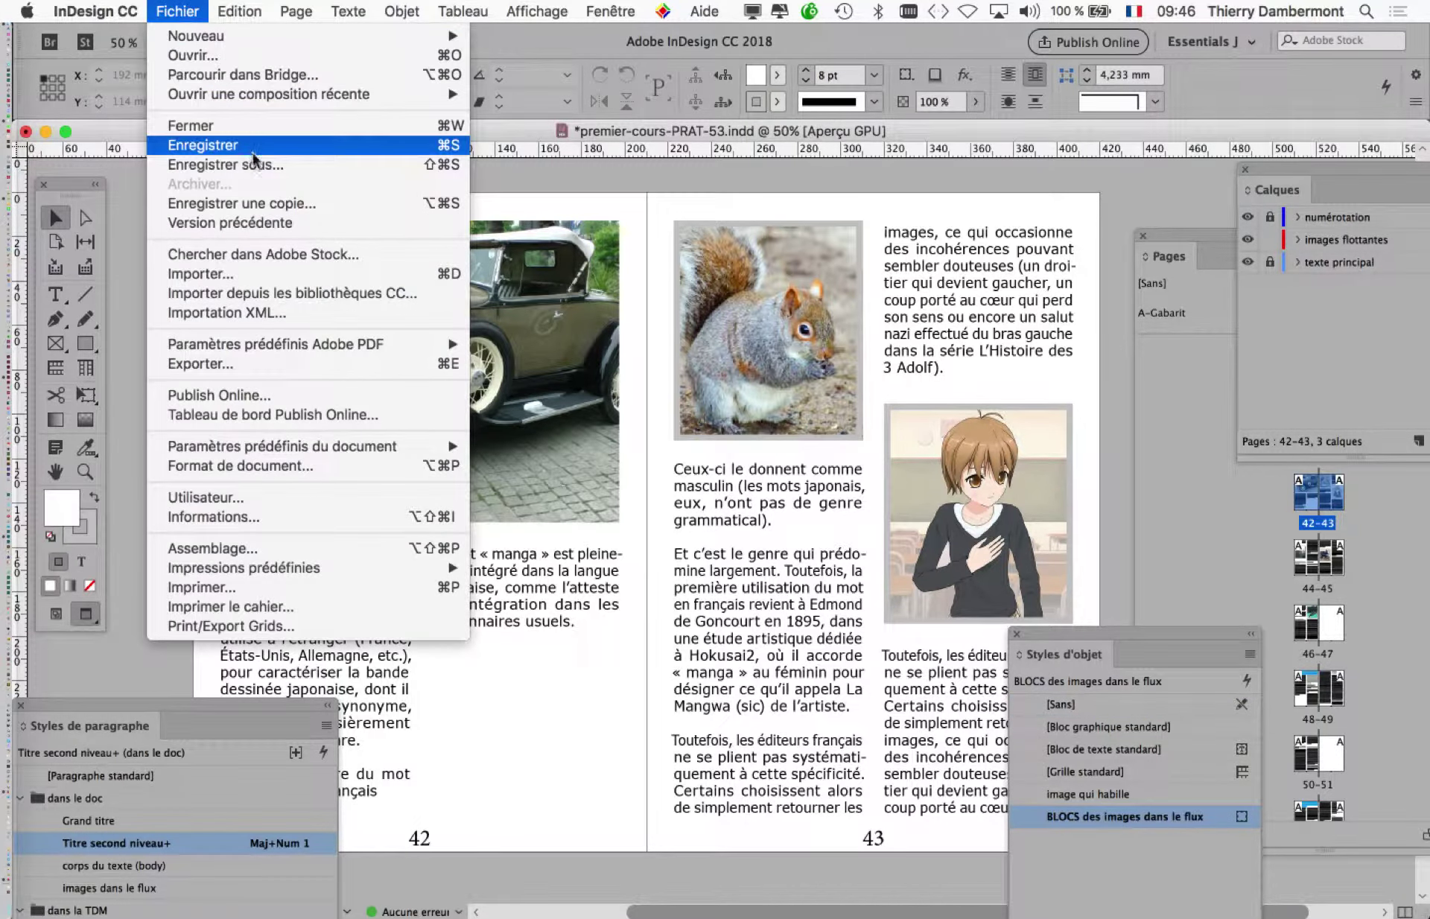